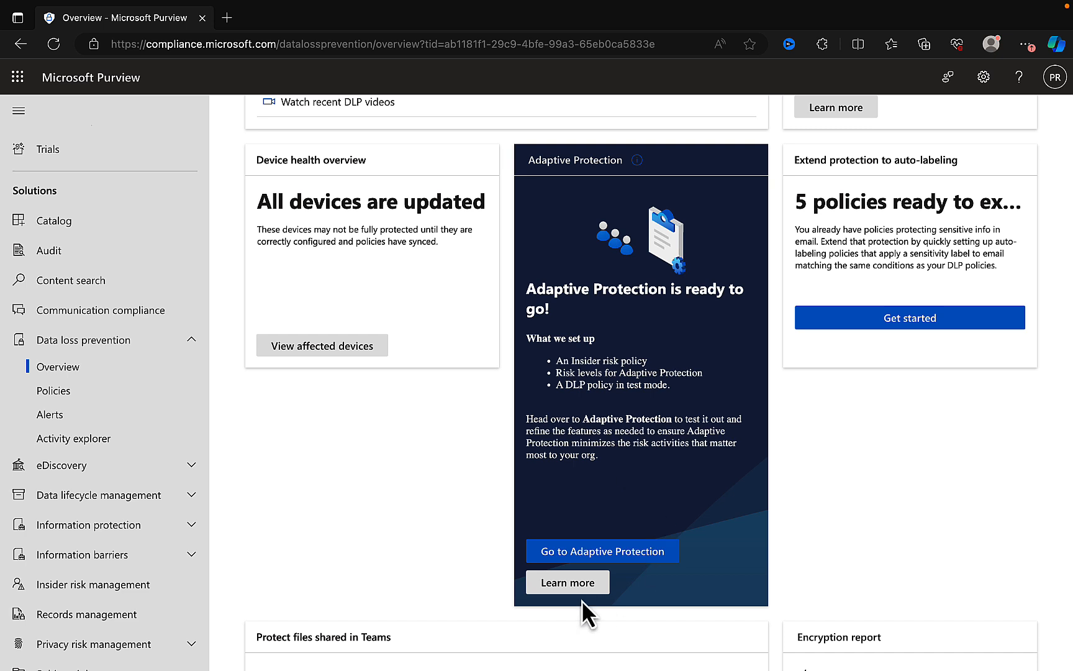
- Open the Adaptive Protection documentation in a new tab and read how it detects and mitigates insider risks
right_click(566, 586)
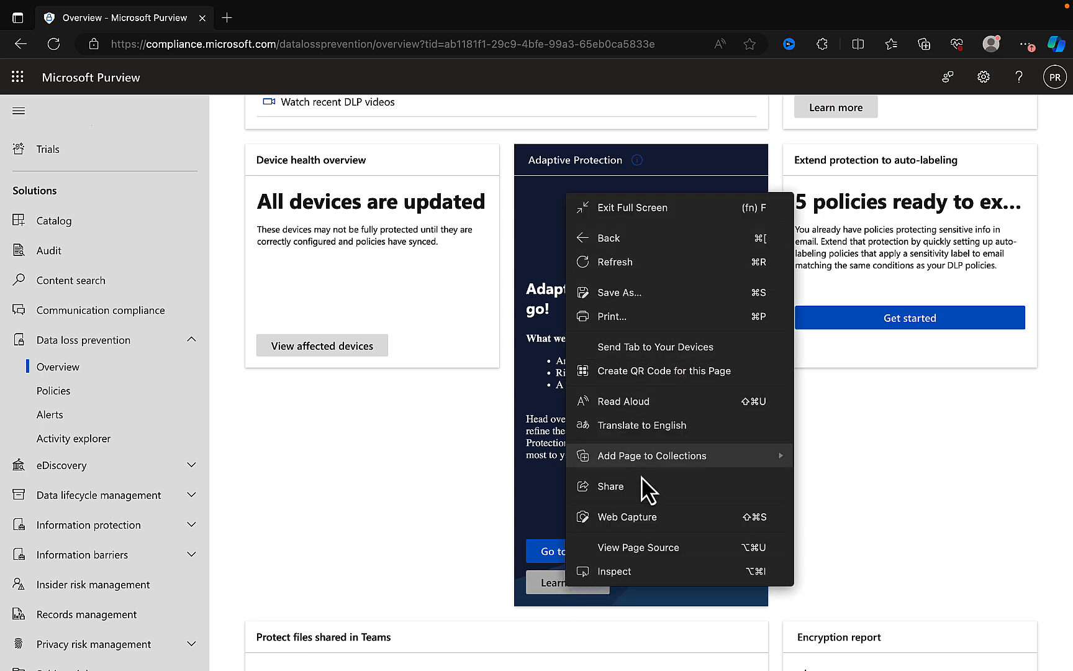
left_click(557, 590)
left_click(557, 598)
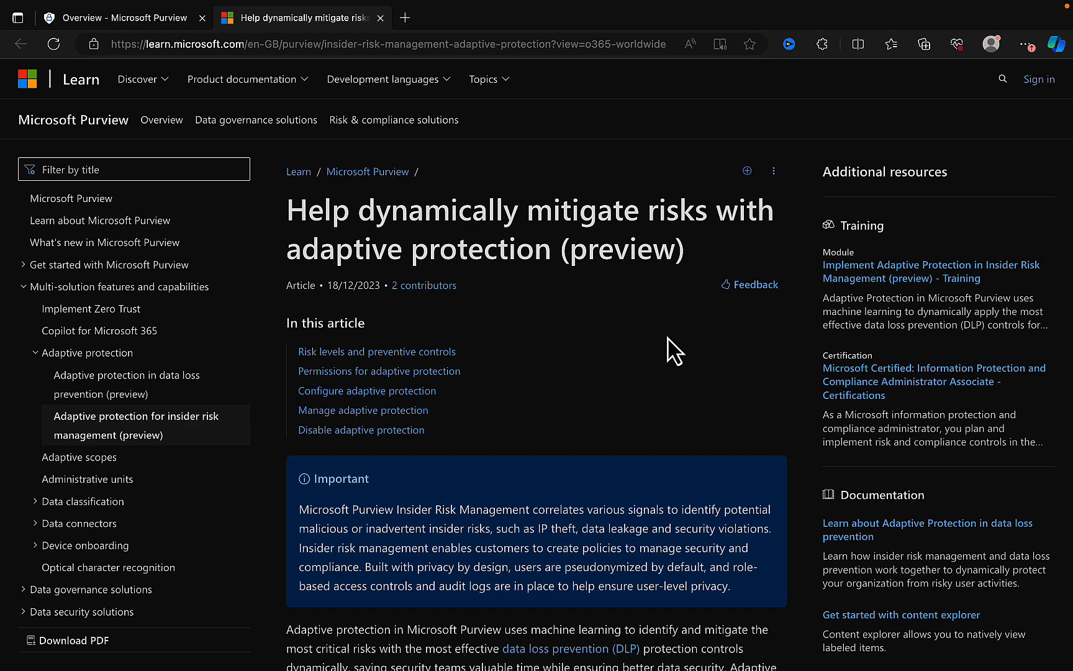
scroll(667, 351, "down", 4)
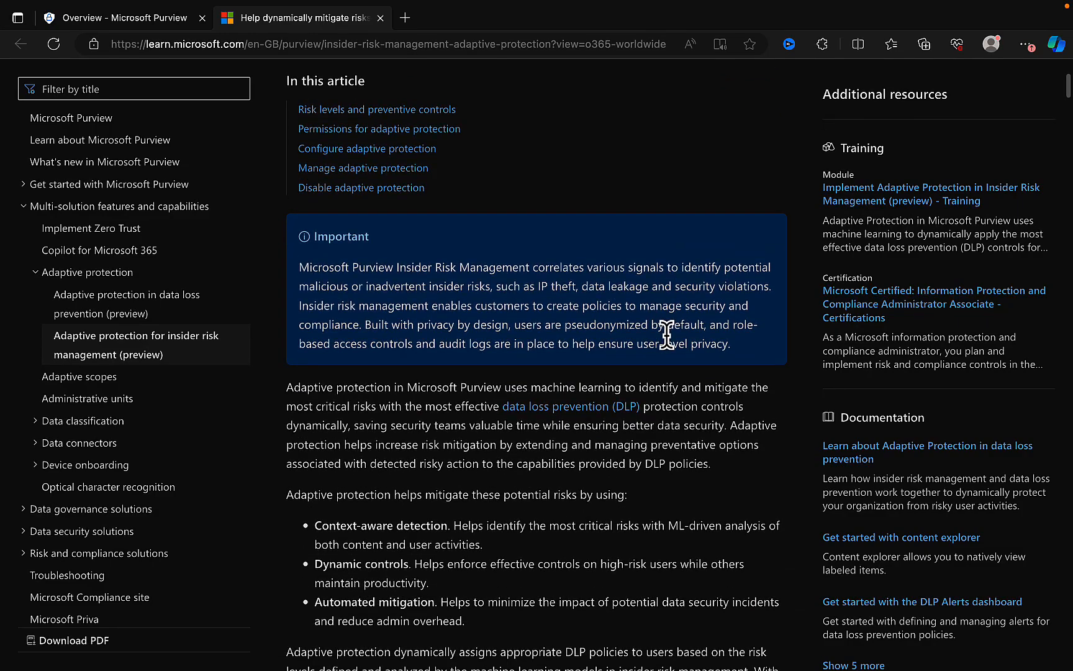
scroll(666, 335, "down", 3)
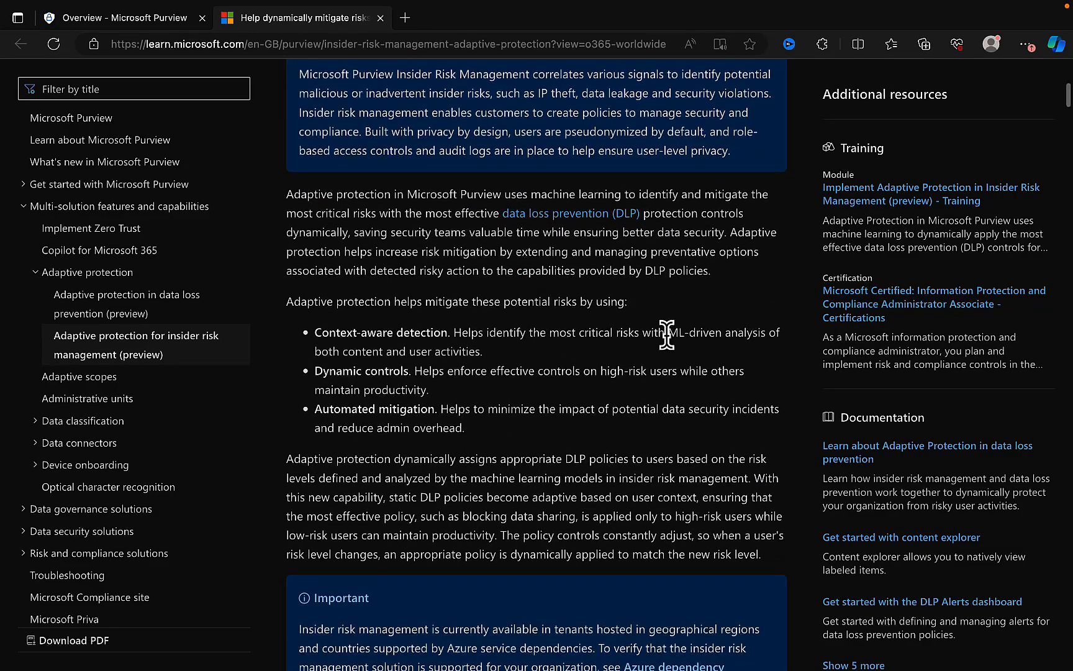
scroll(666, 336, "down", 3)
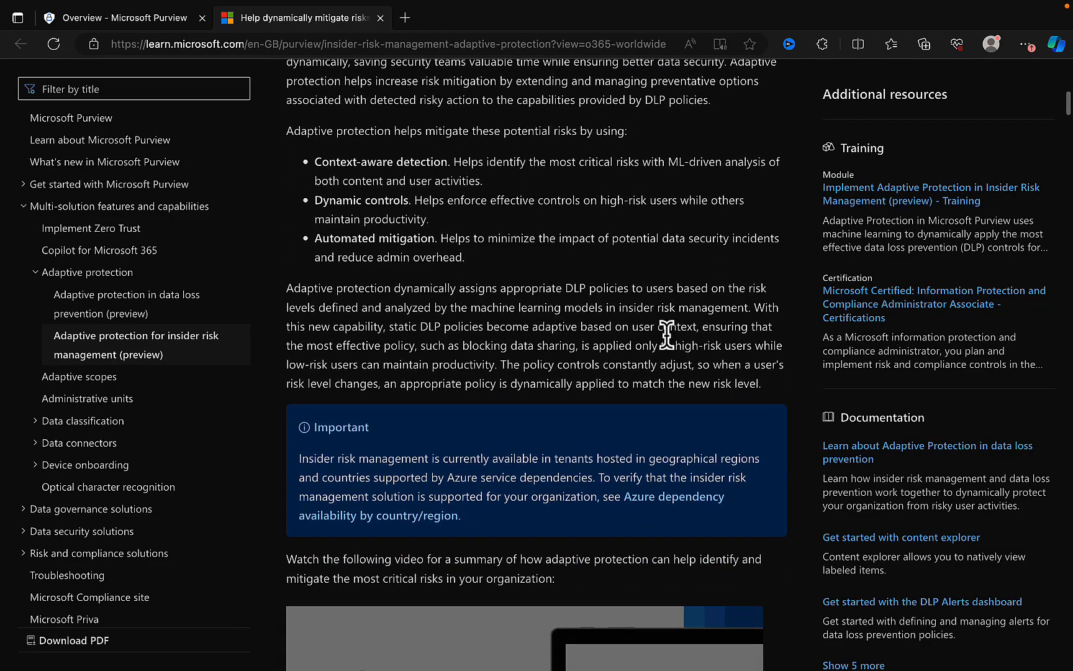
scroll(668, 337, "down", 1)
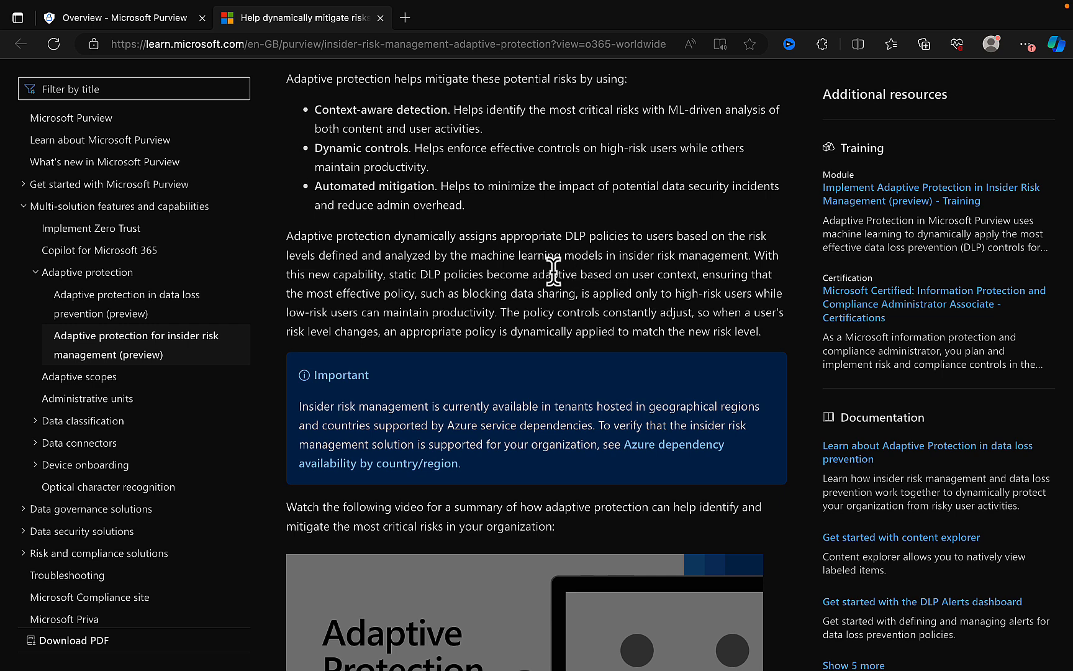
scroll(554, 271, "down", 1)
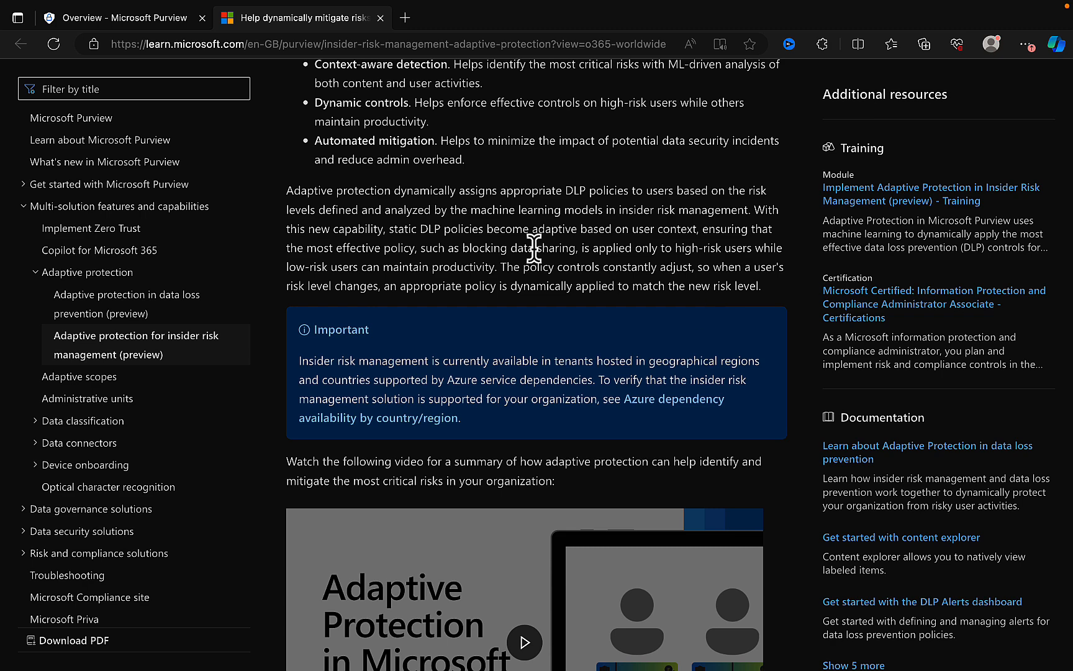
- Return to the Purview portal, open the risk levels for Adaptive Protection, and review the selectable insider risk policies
left_click(147, 24)
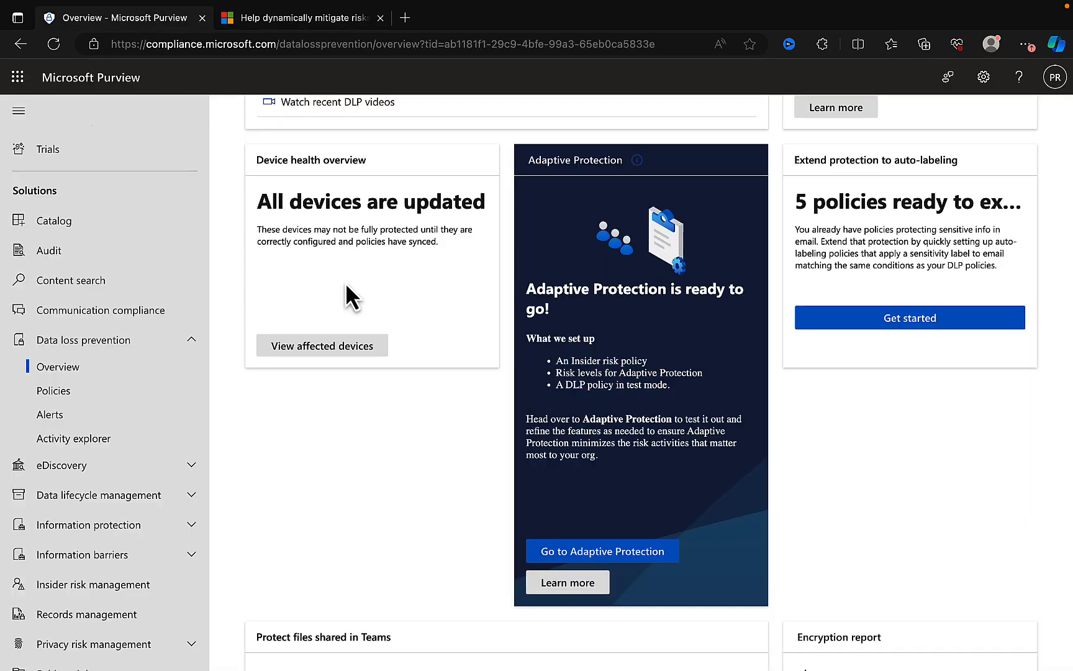
left_click(618, 550)
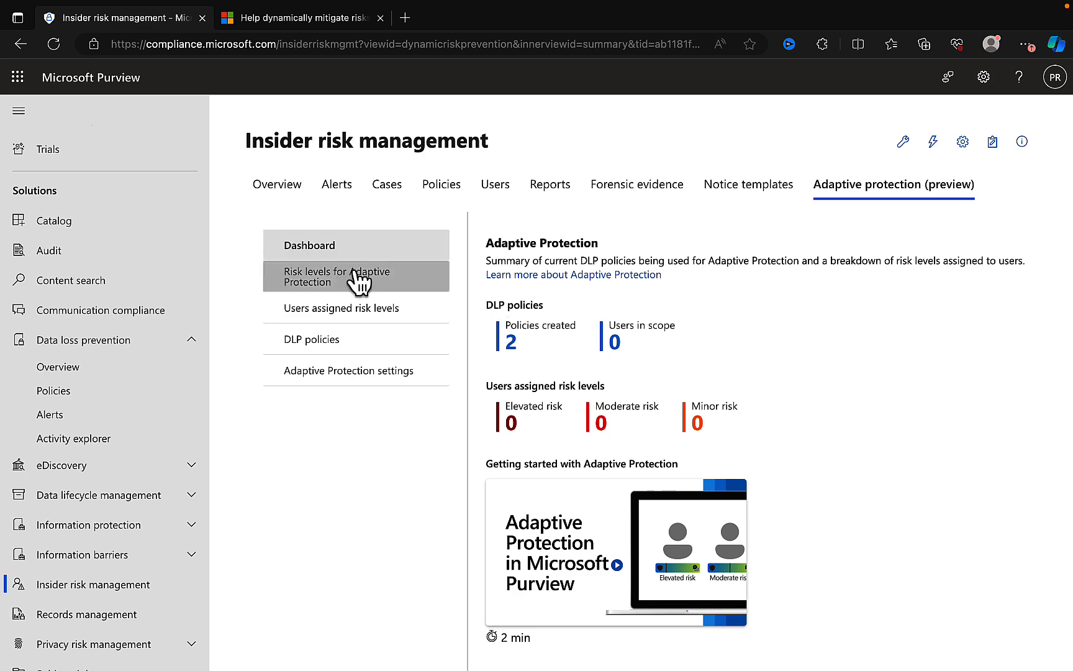
left_click(338, 285)
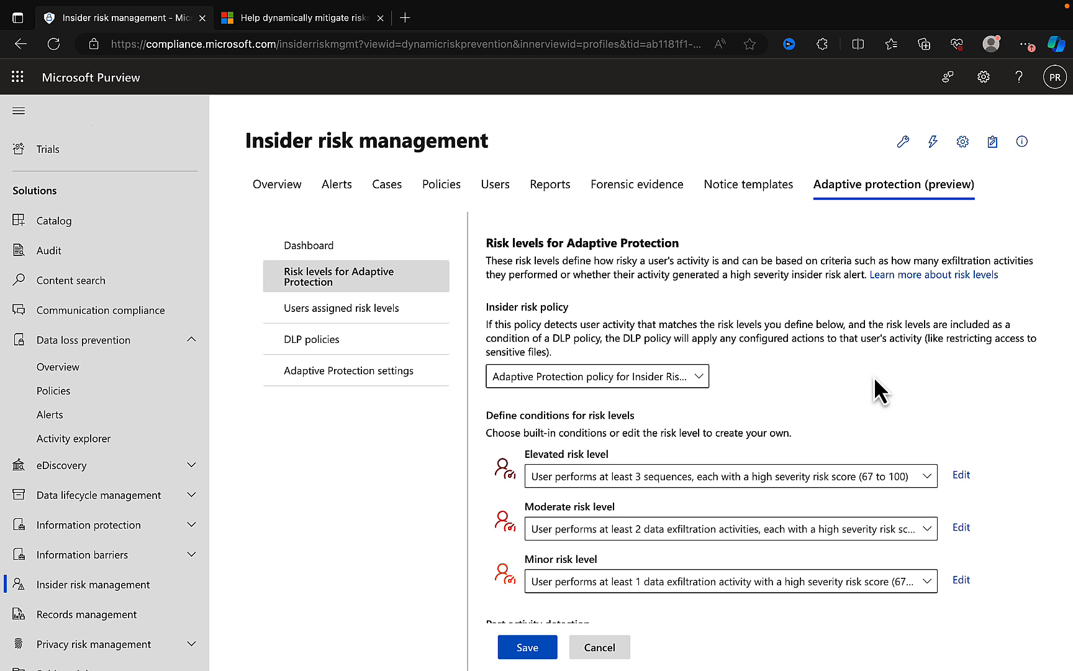
left_click(698, 377)
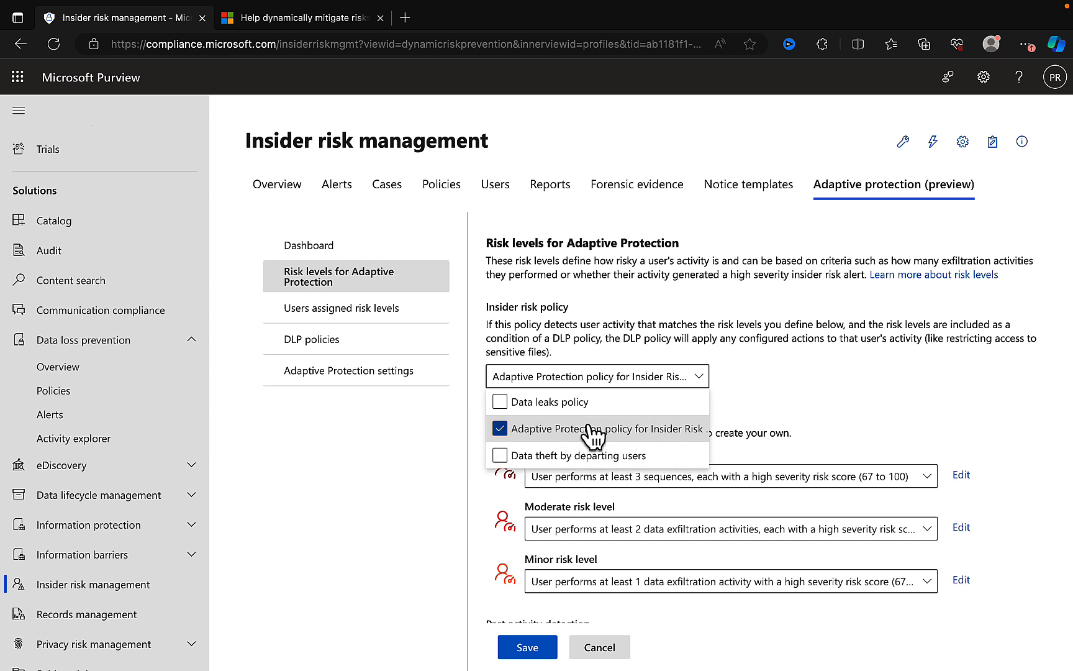
left_click(856, 396)
- Review the built-in conditions available for the elevated, moderate and minor risk levels
scroll(856, 396, "down", 2)
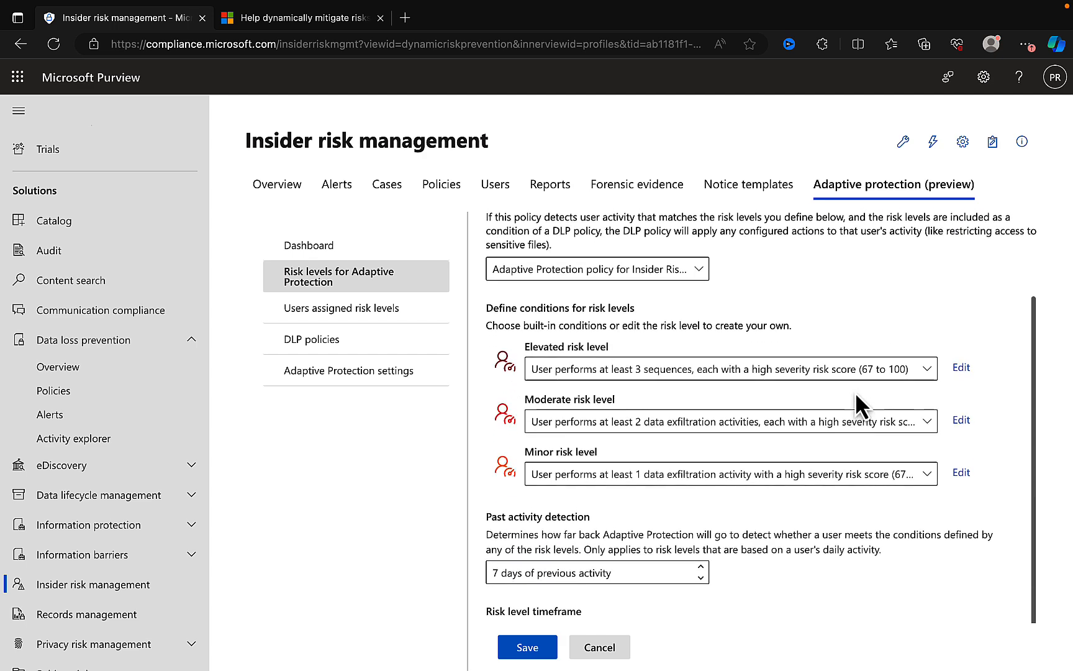
scroll(856, 395, "down", 1)
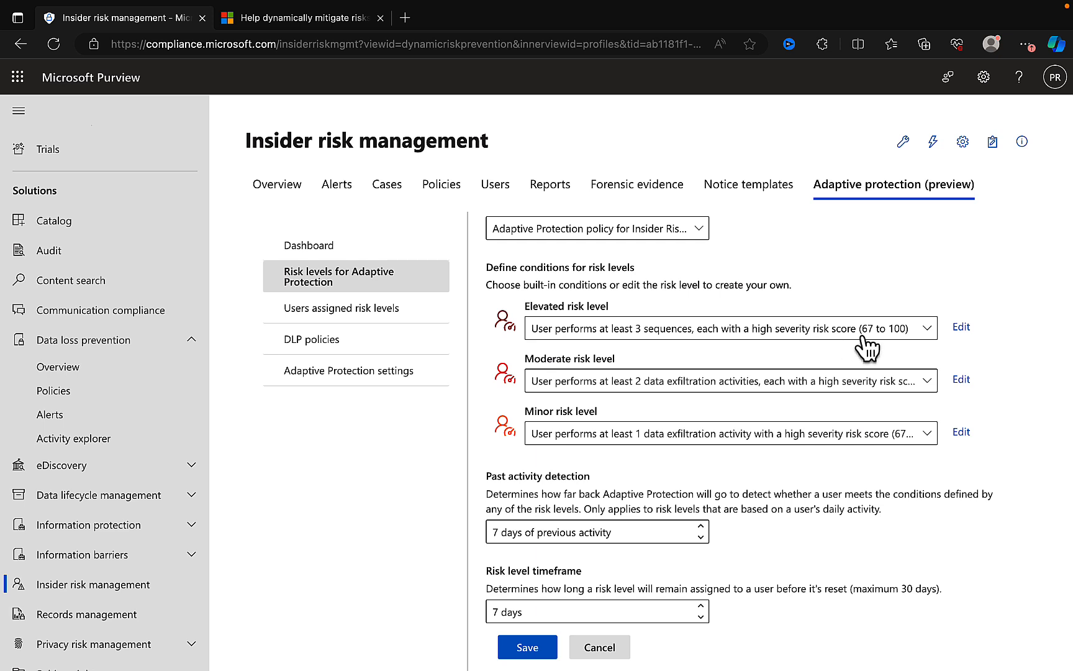
left_click(925, 330)
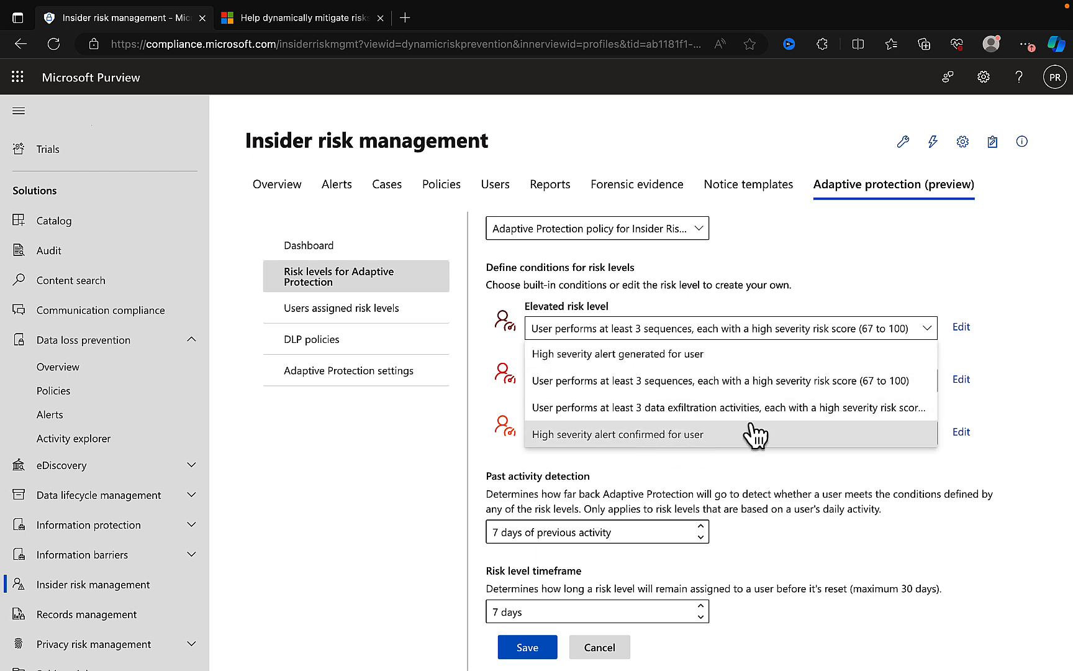
left_click(923, 260)
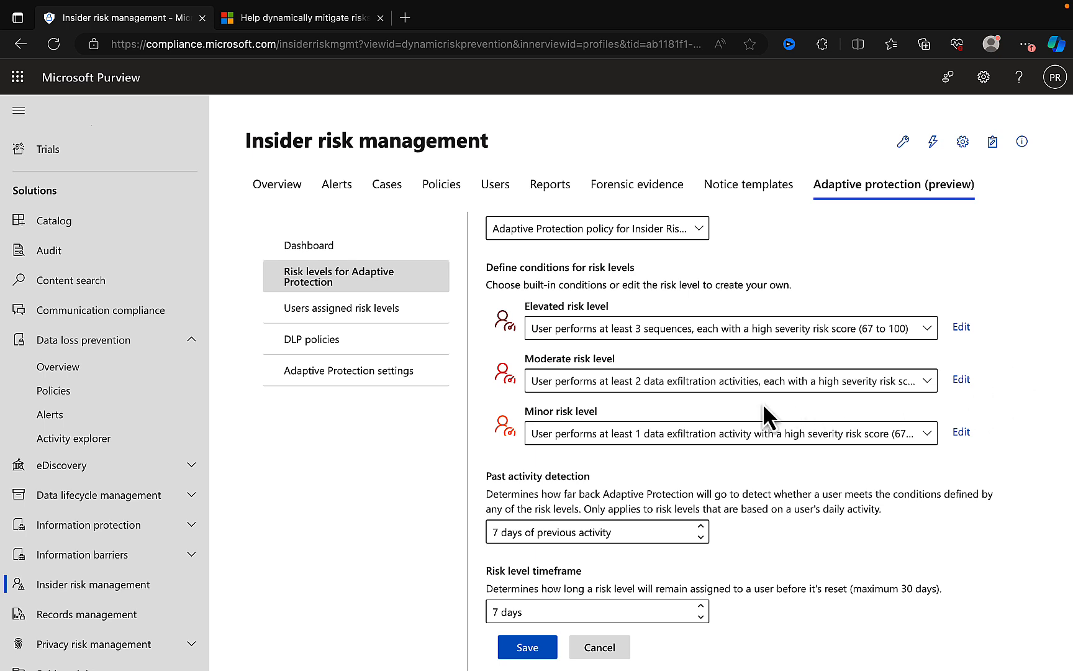
left_click(881, 385)
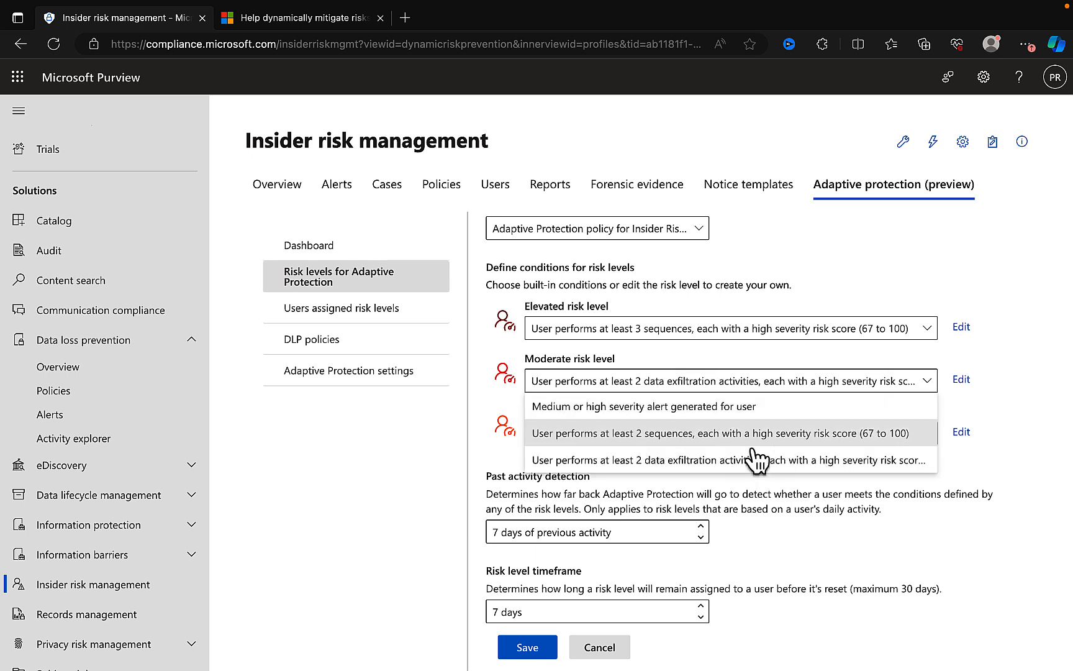
left_click(1000, 394)
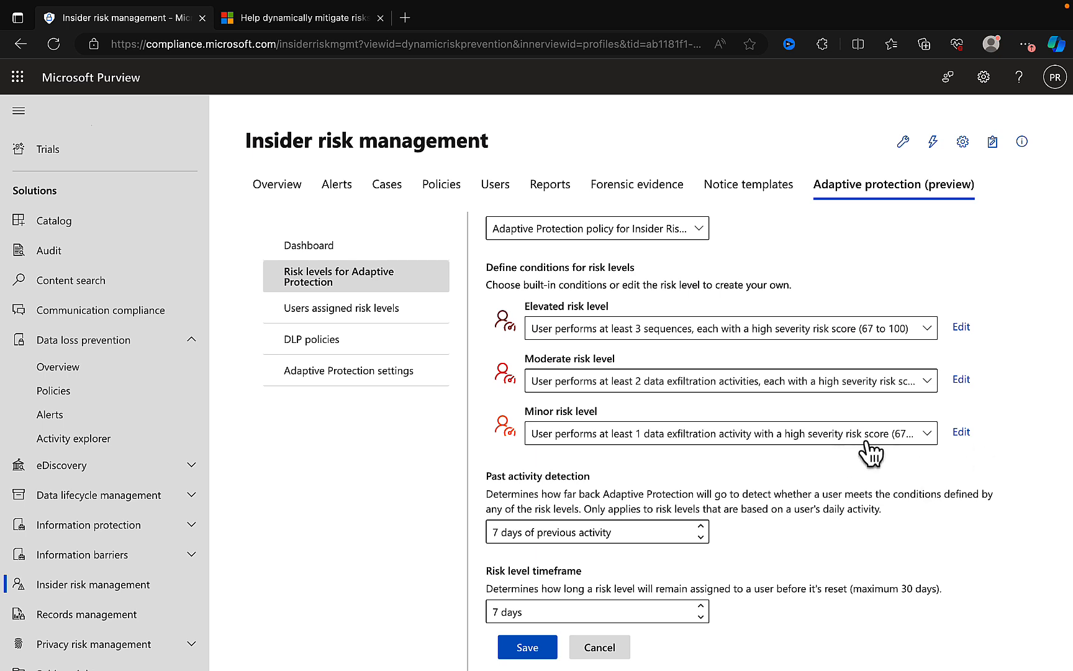
left_click(919, 437)
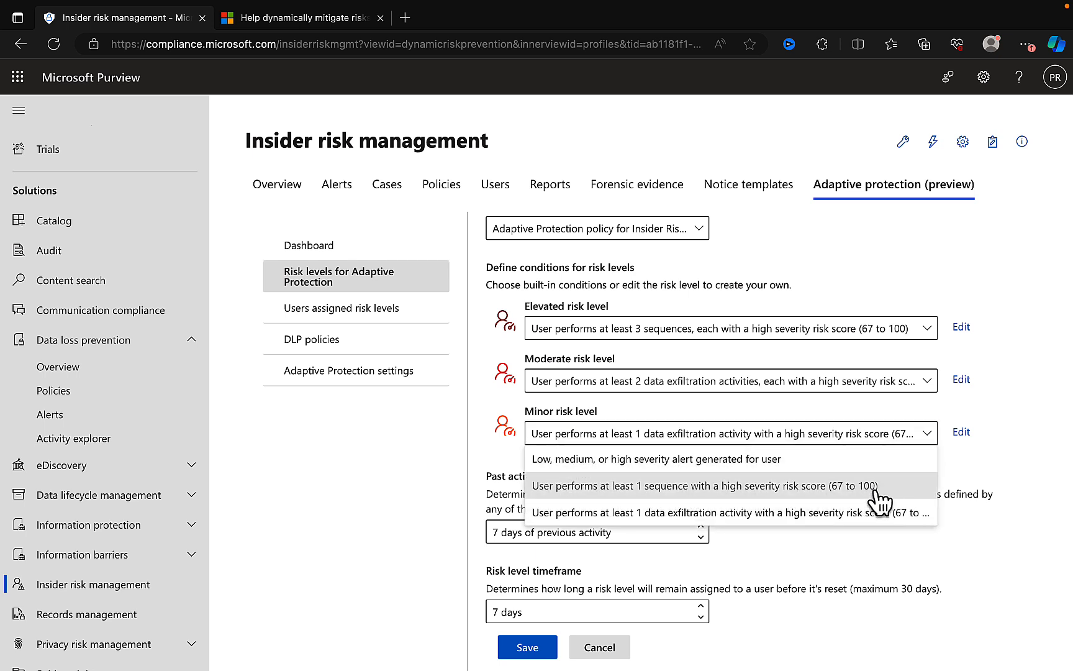
left_click(870, 522)
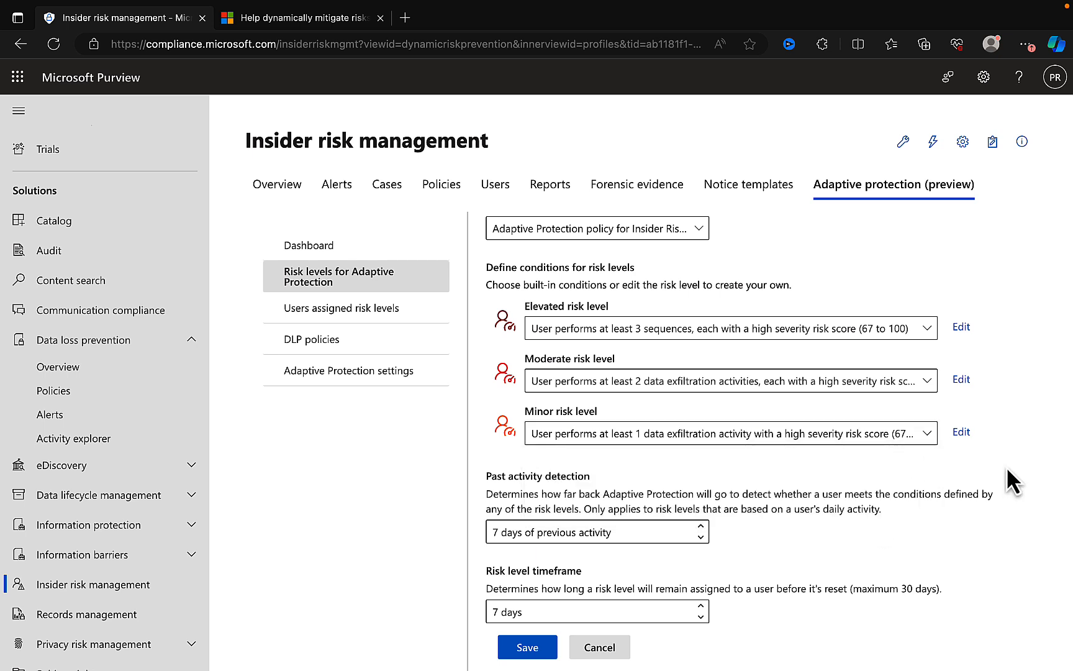
left_click(929, 438)
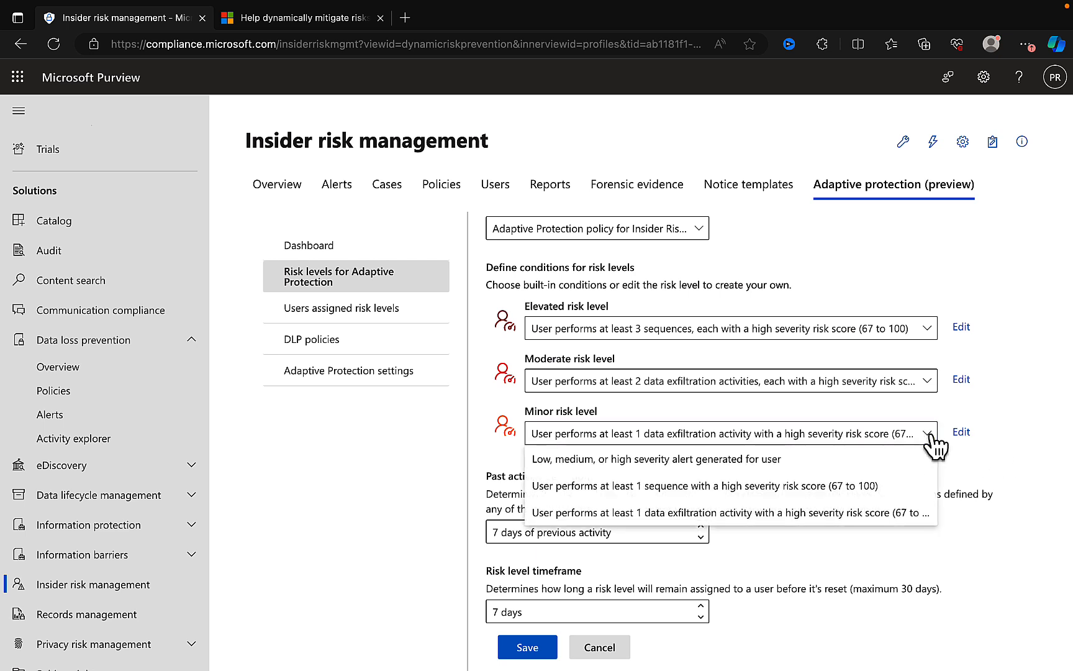
left_click(1018, 389)
- Examine the custom criteria for the minor risk level, including the optional assignment on future confirmed alerts, and cancel the edit
left_click(963, 433)
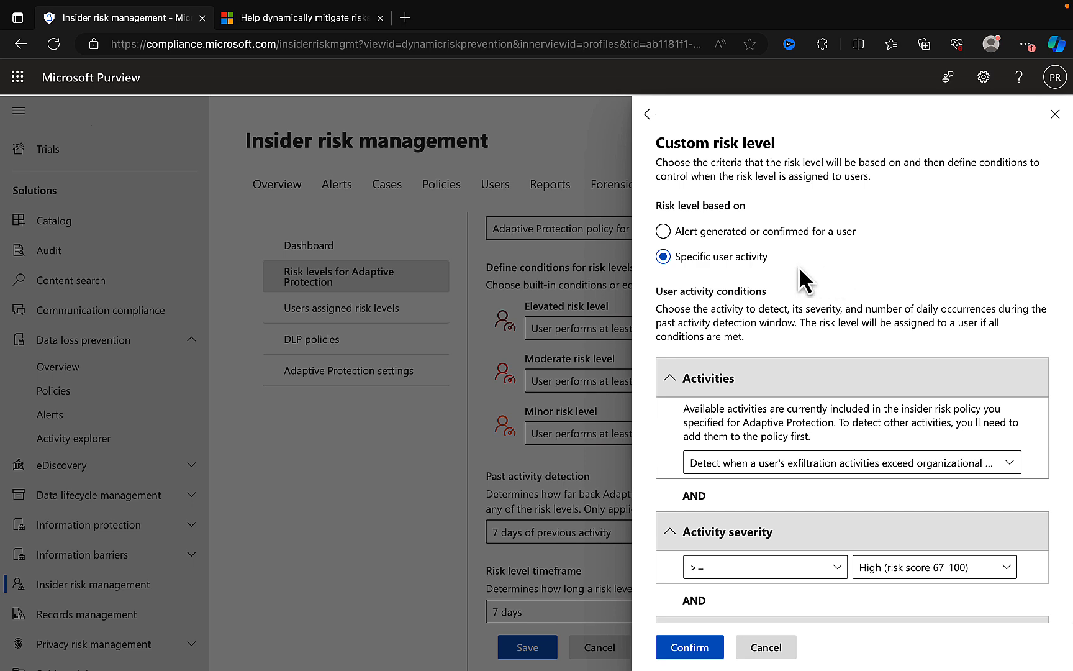
scroll(853, 344, "down", 2)
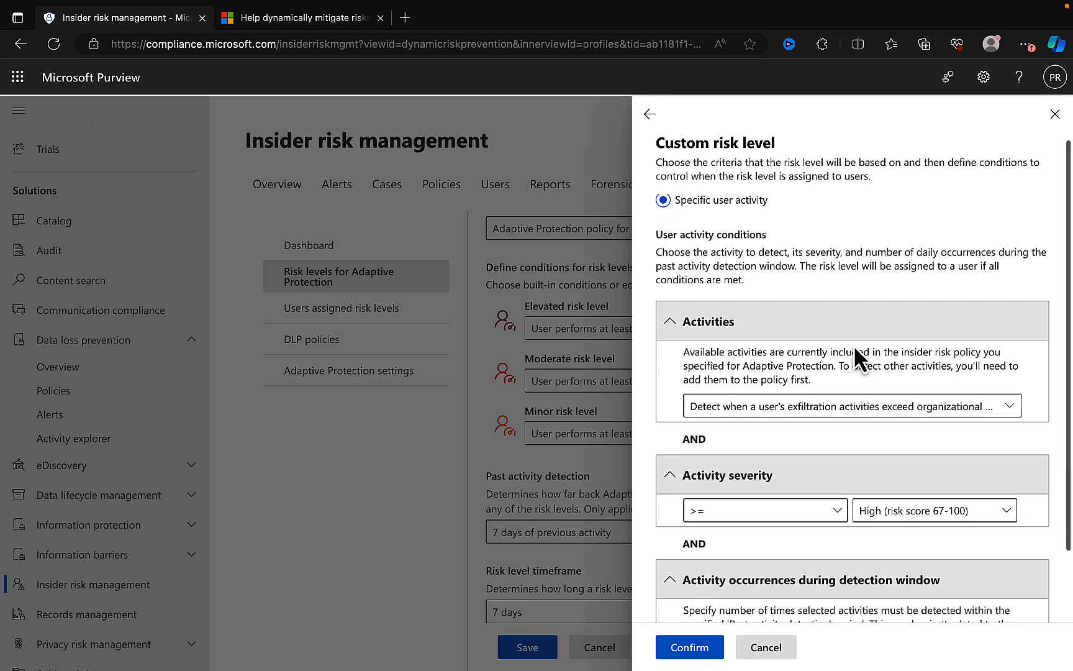
scroll(855, 349, "down", 1)
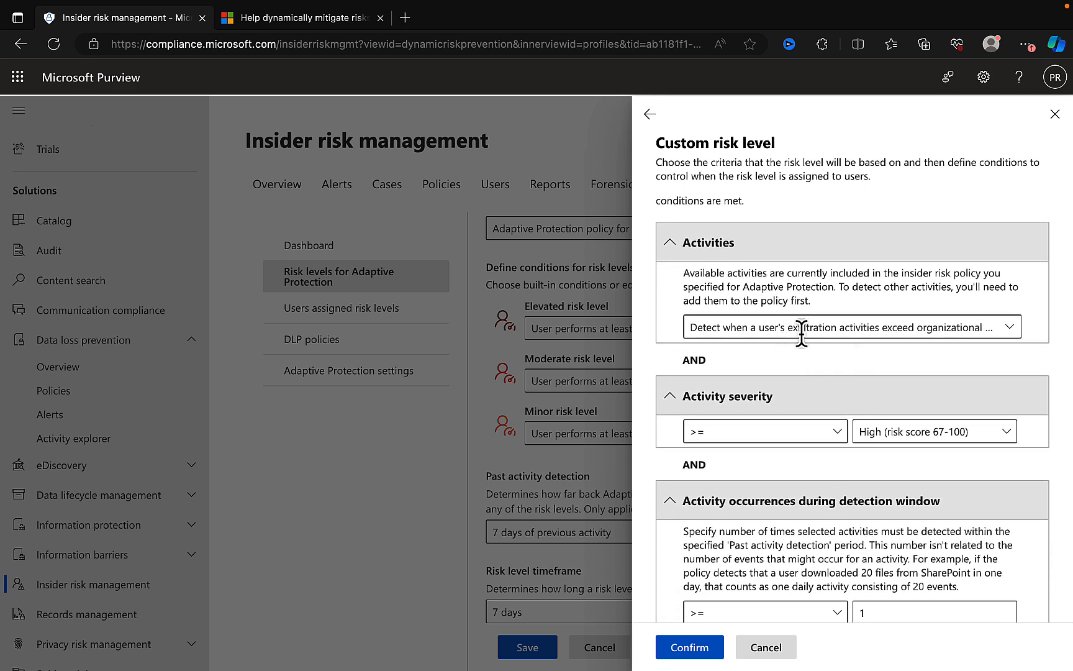
scroll(893, 371, "down", 2)
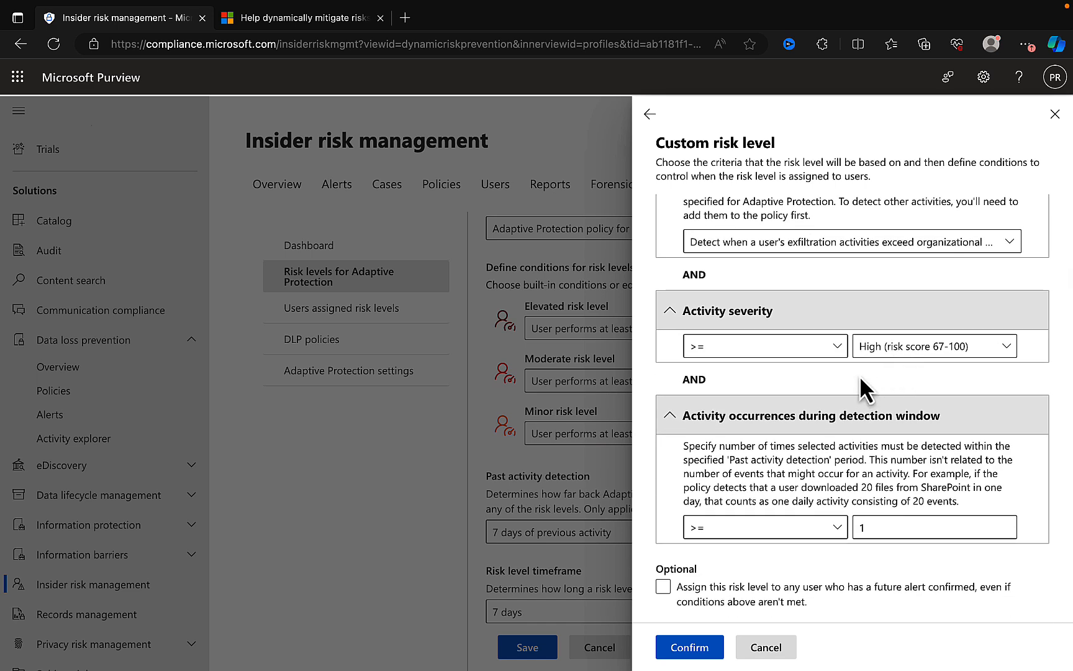
left_click(789, 593)
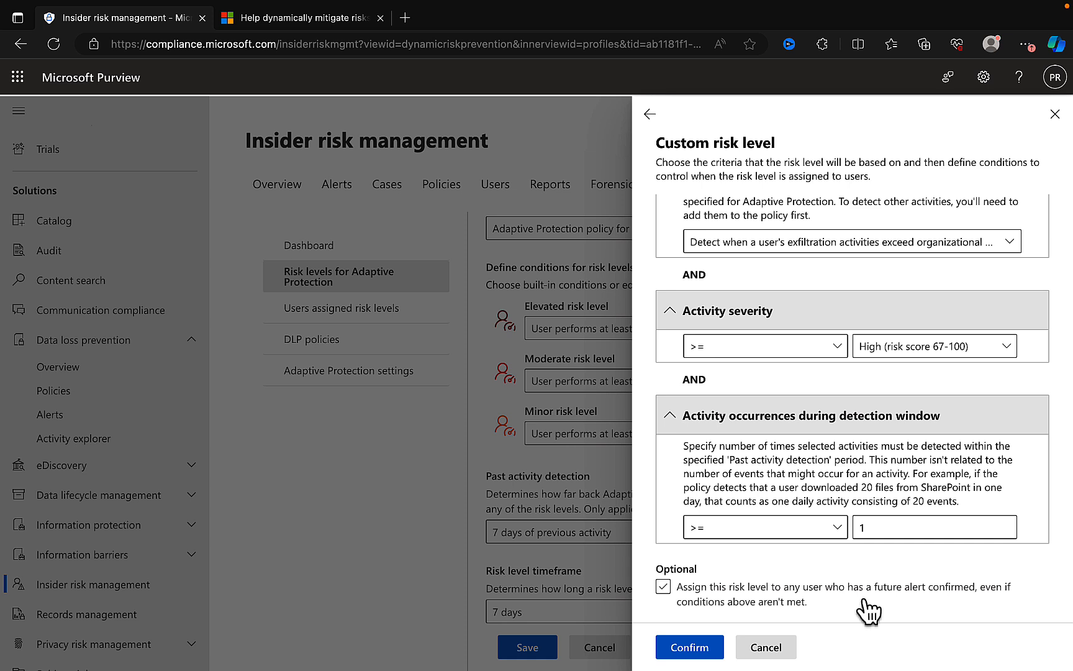
left_click(899, 599)
left_click(798, 605)
left_click(777, 648)
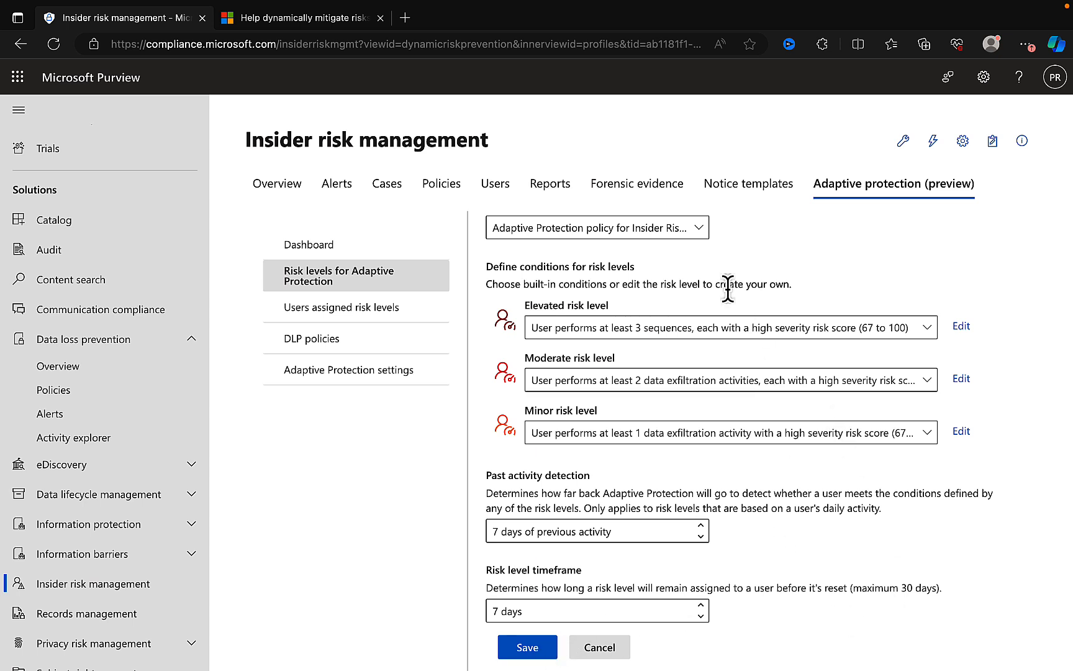
- View the users assigned risk levels and open the guidance on tuning risk levels in a new tab
left_click(362, 313)
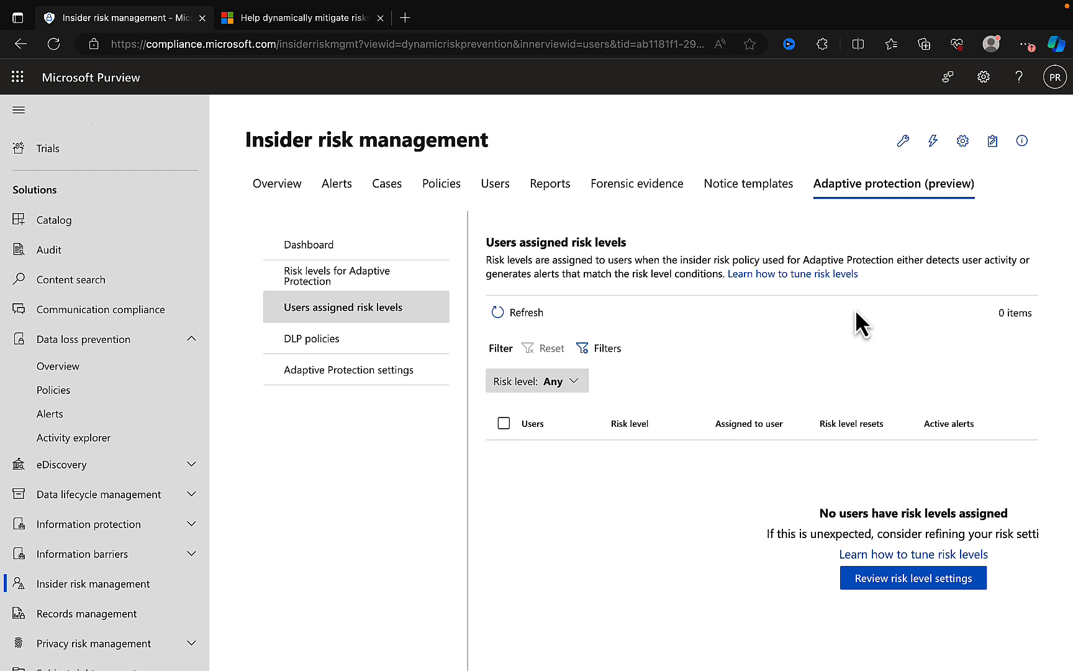
right_click(773, 275)
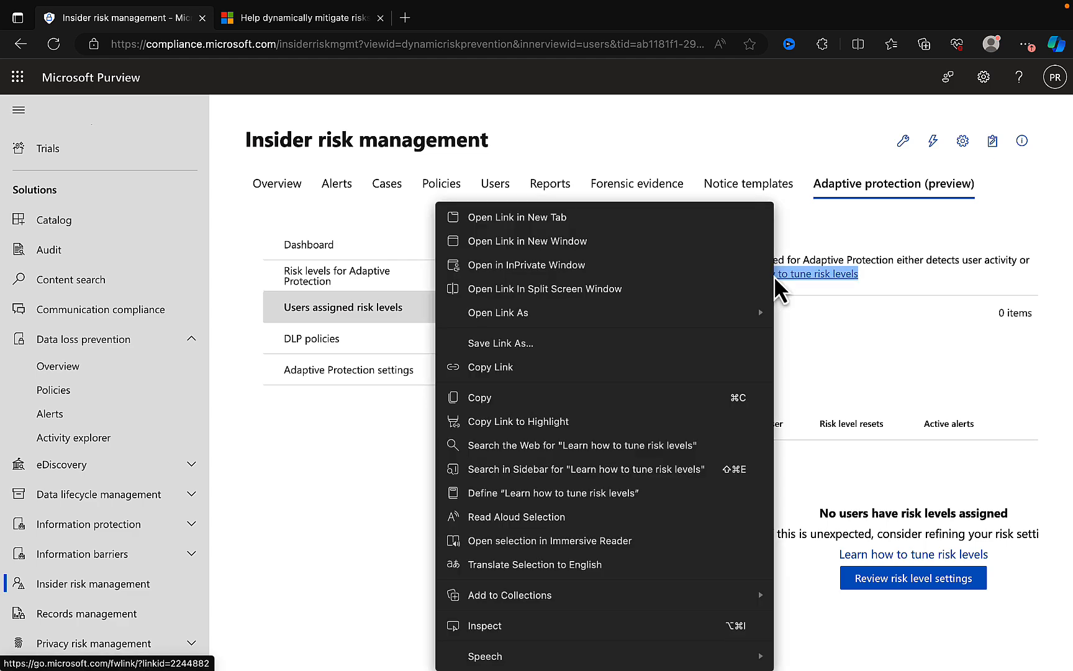
left_click(693, 222)
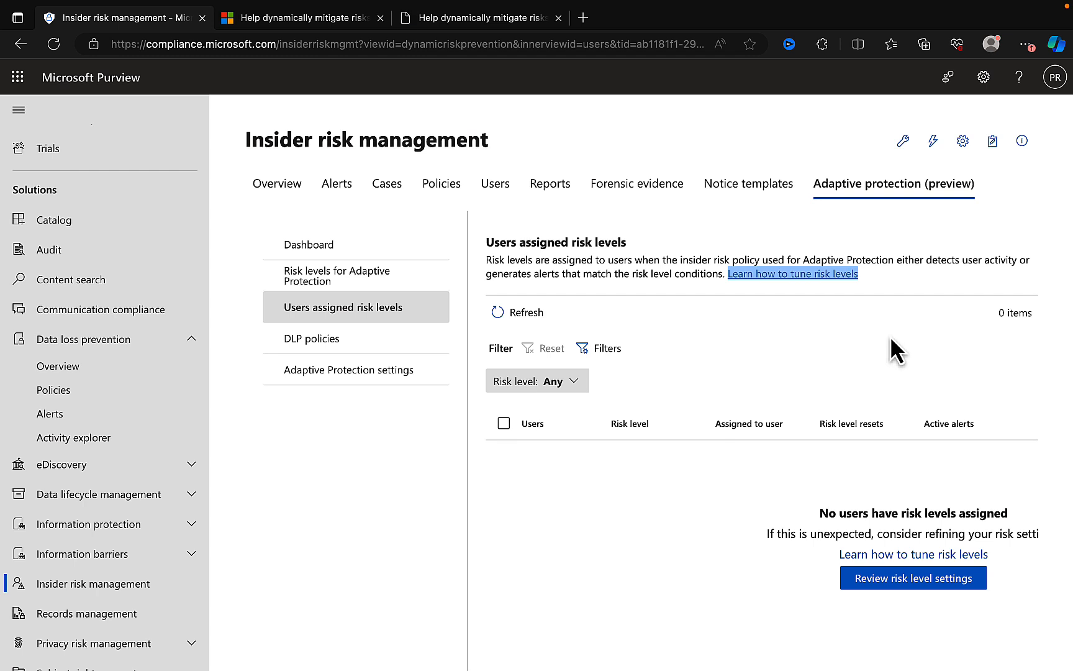
- Open the DLP policies list of Adaptive Protection, collapse the site navigation, and widen the policy name column to show full names
left_click(367, 349)
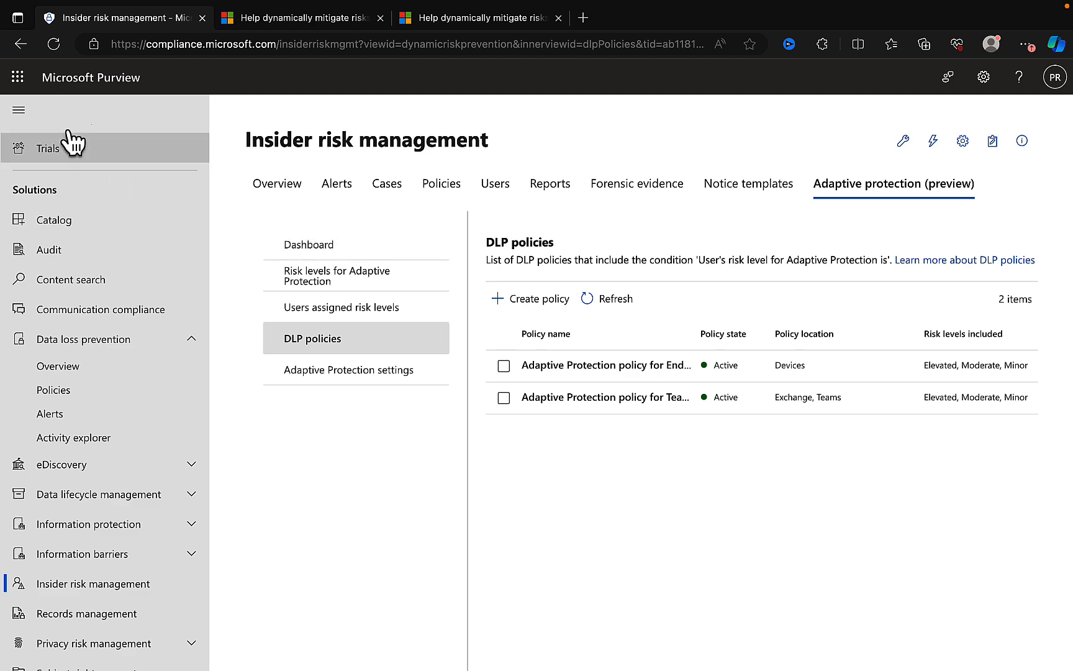
left_click(34, 115)
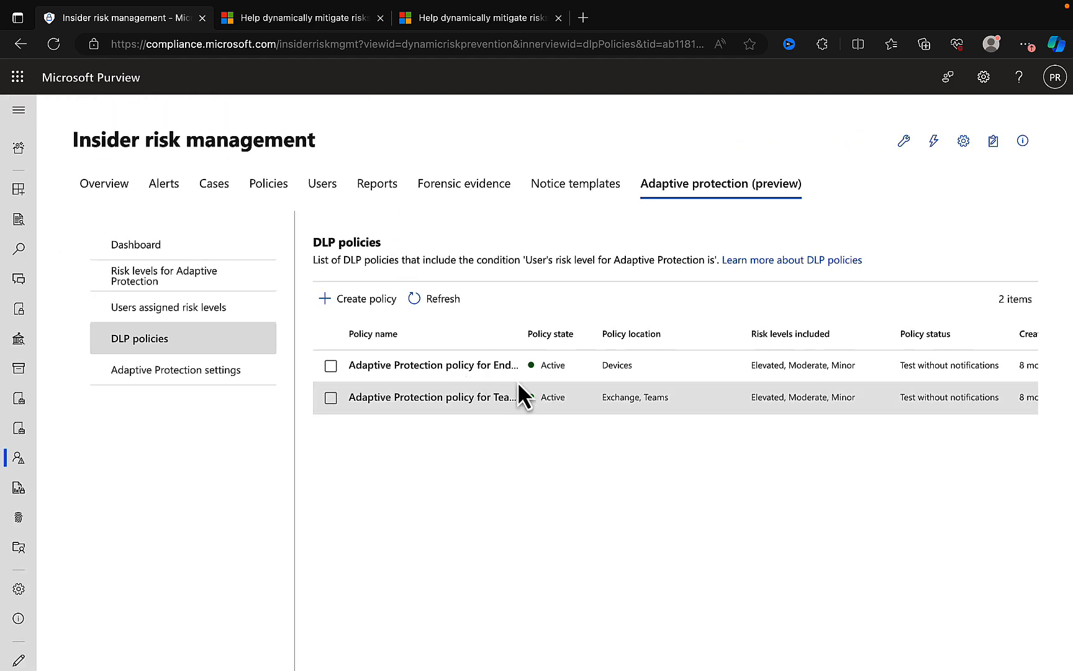
left_click_drag(527, 326, 645, 316)
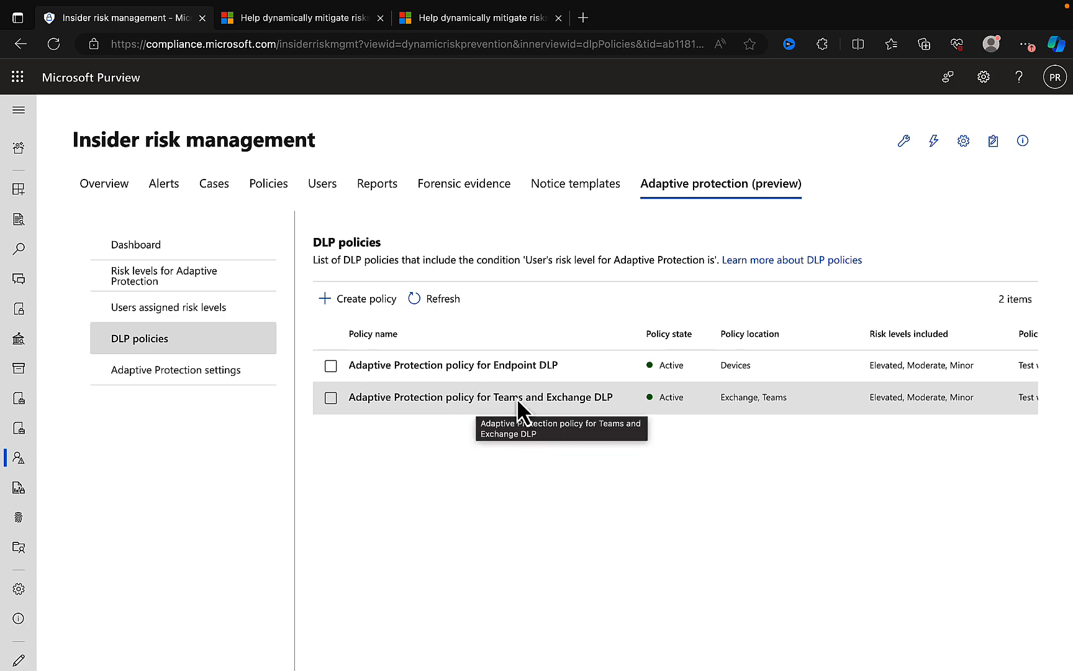
- Review the listed DLP policies' locations, risk levels and status, and open the details of Adaptive Protection policy for Teams and Exchange DLP
scroll(701, 396, "right", 3)
scroll(701, 395, "right", 3)
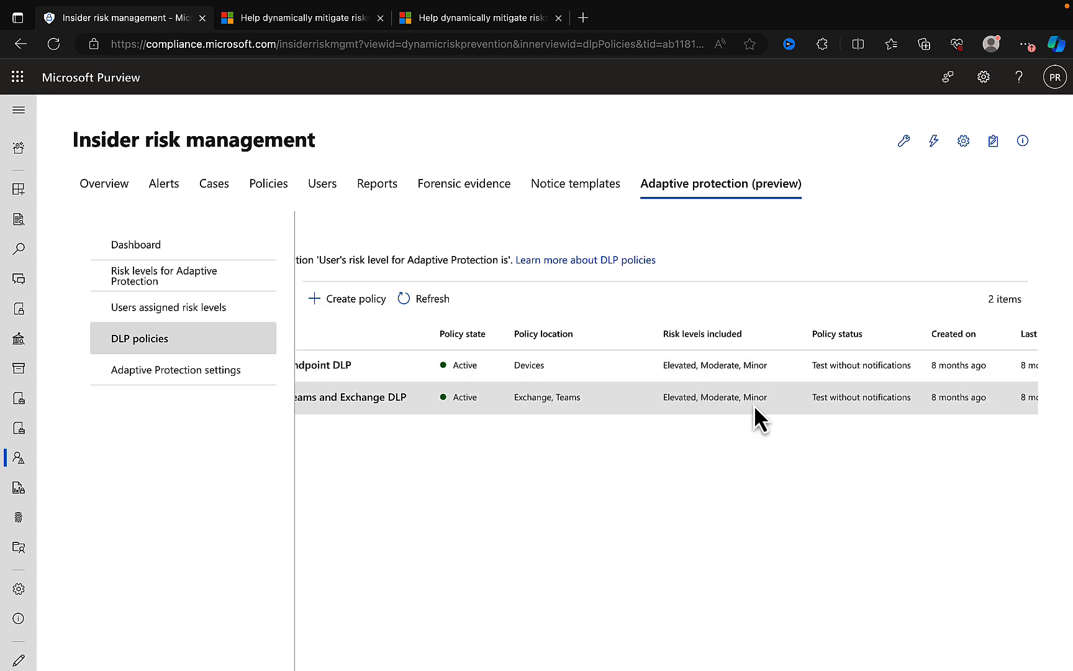
scroll(810, 403, "right", 2)
scroll(810, 403, "left", 5)
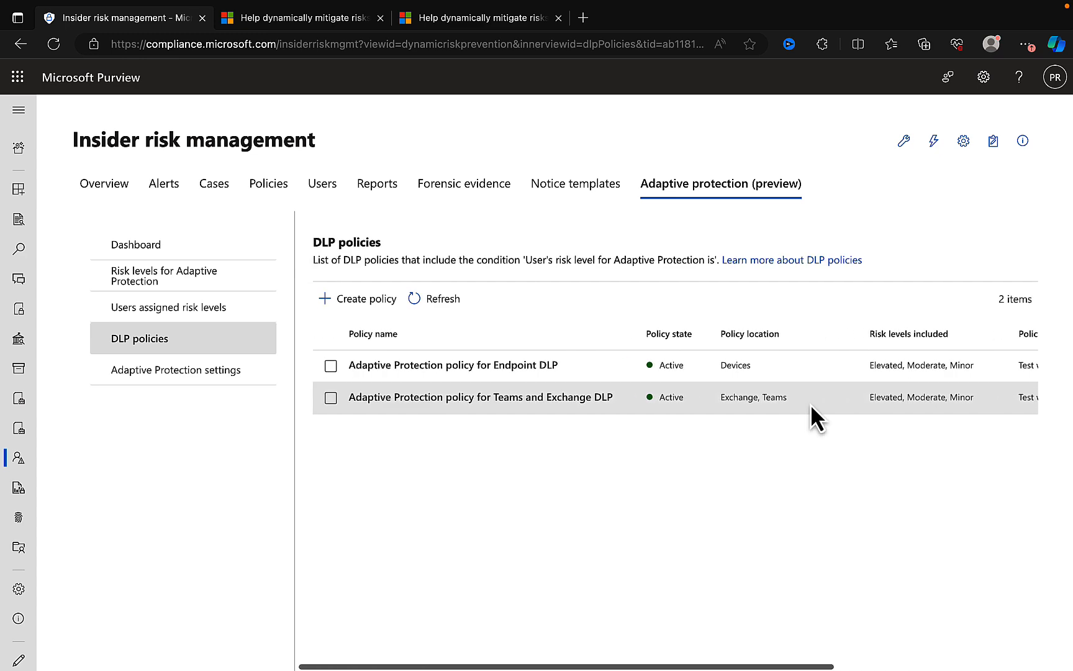
left_click(437, 404)
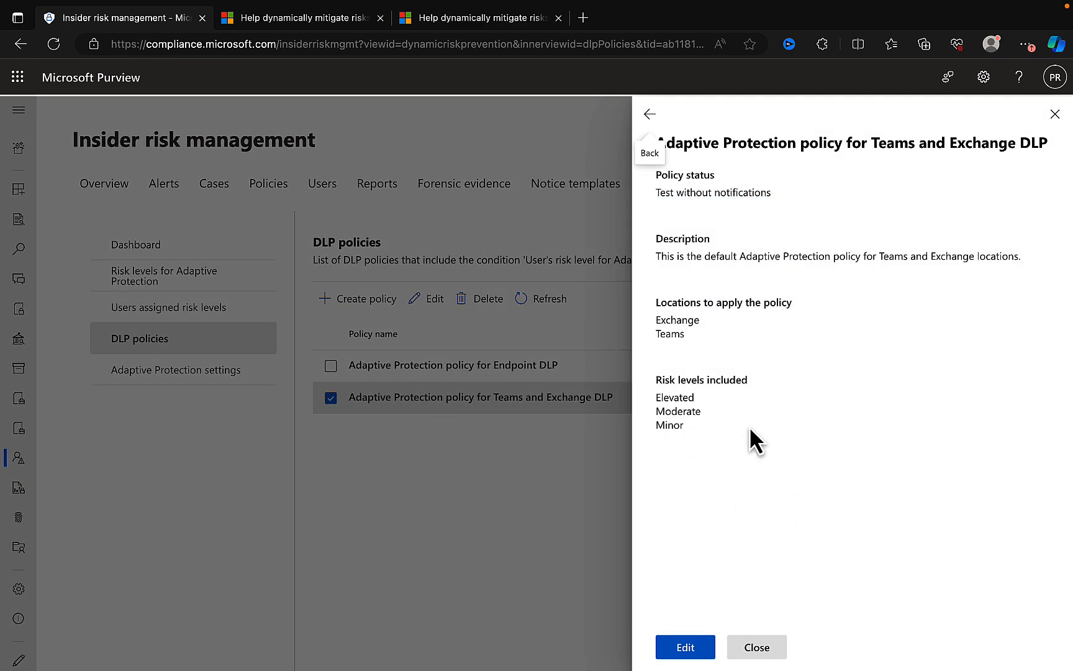
- Open the Teams and Exchange DLP policy for editing and review its name, admin units and locations up to the advanced DLP rules
left_click(689, 652)
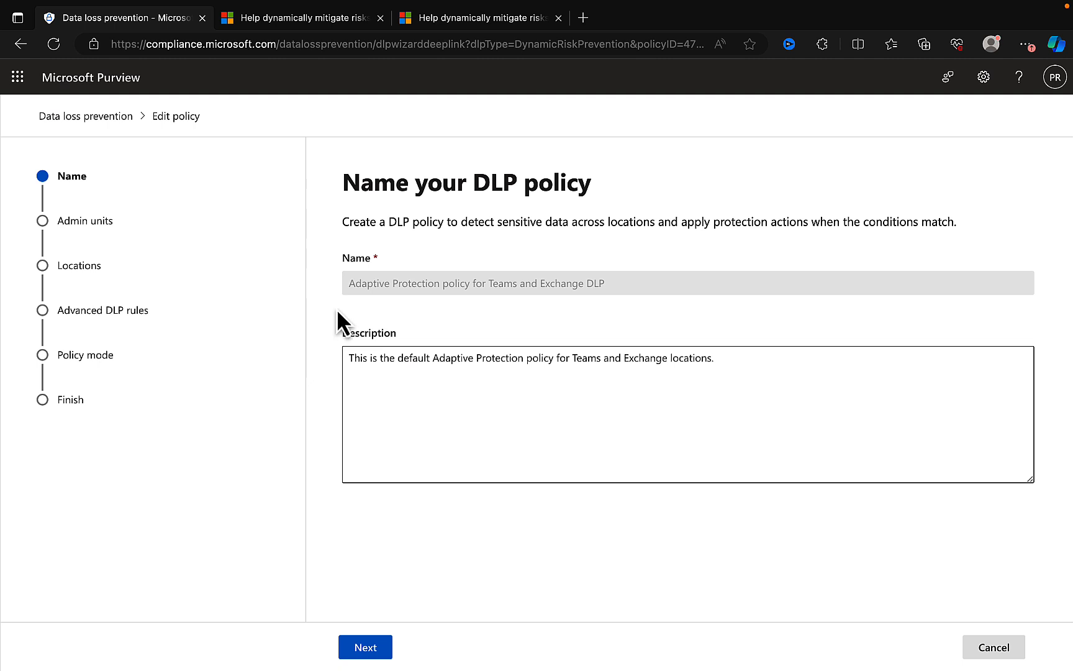
left_click(370, 646)
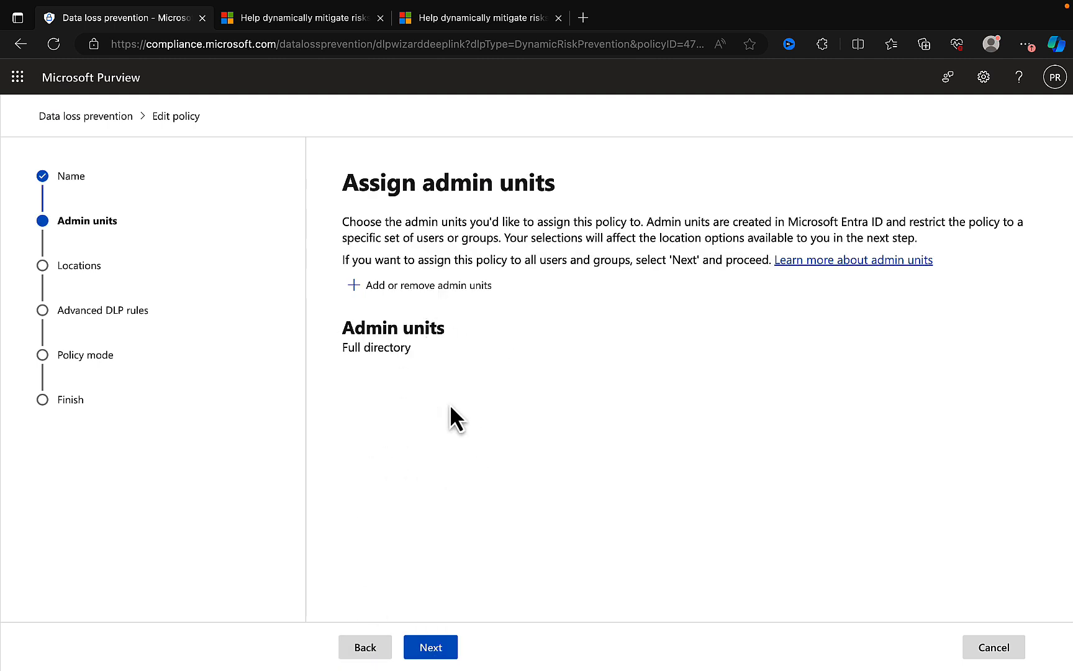
left_click(435, 650)
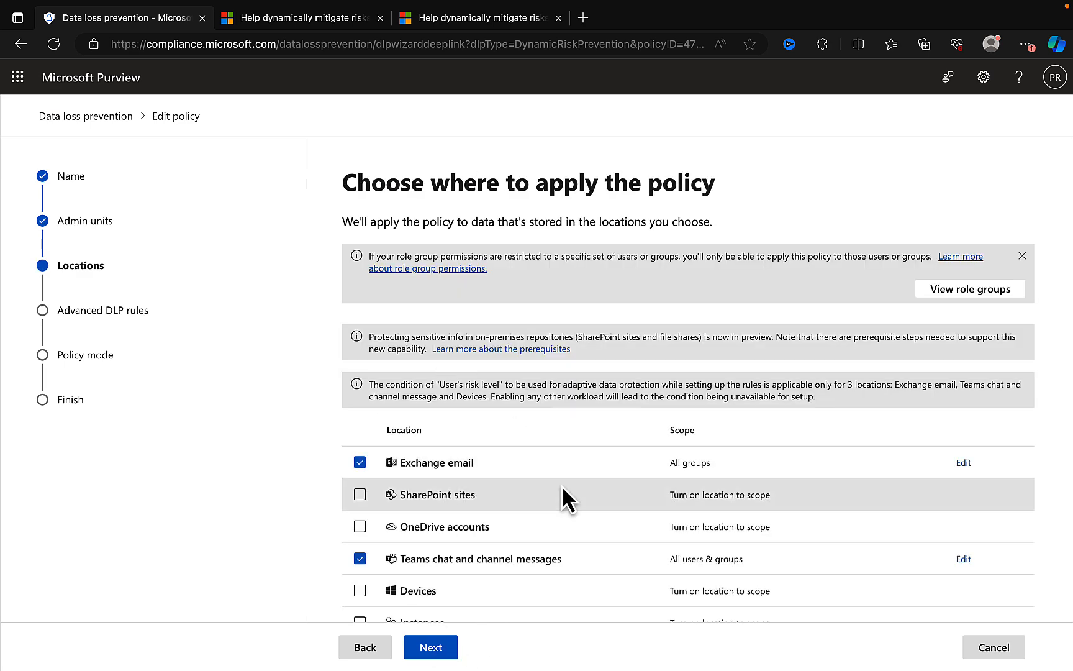
scroll(562, 486, "down", 3)
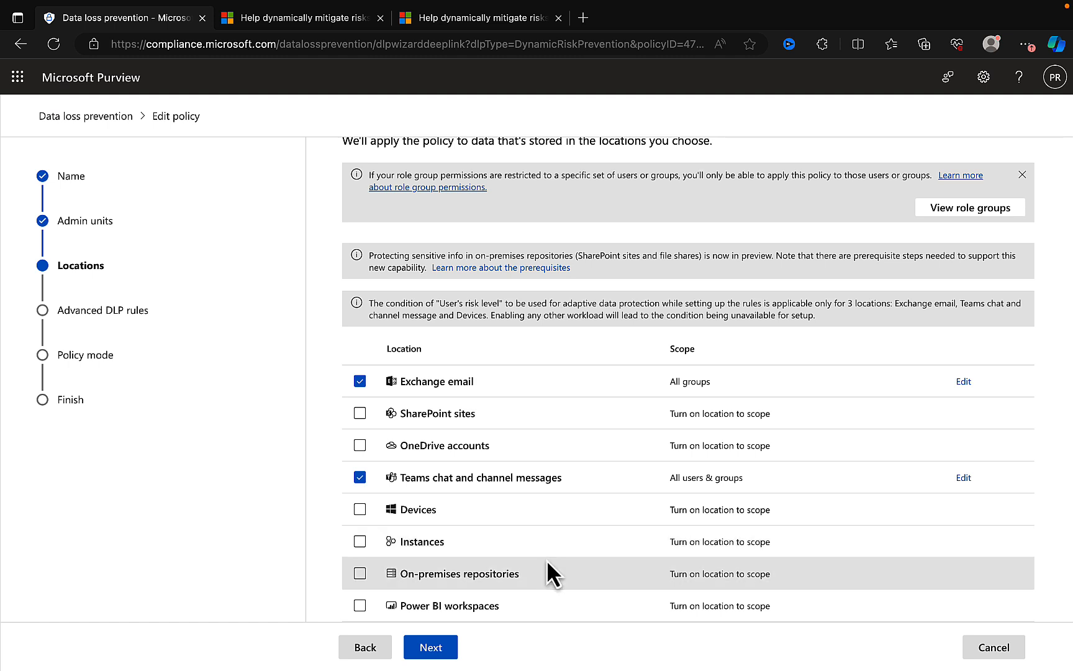
left_click(438, 647)
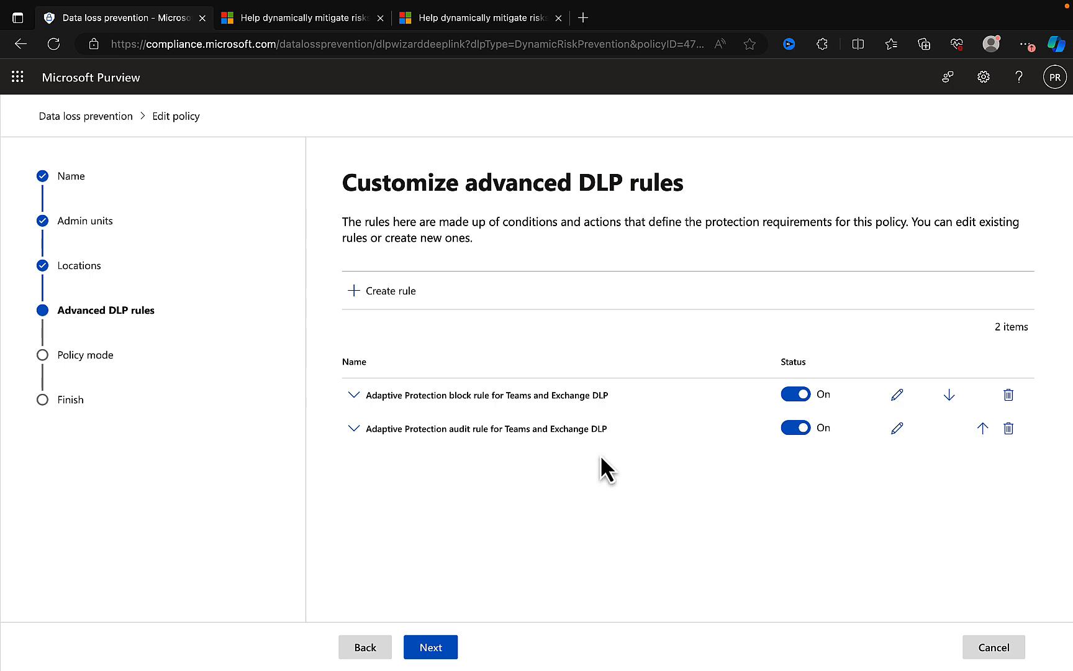
- Open the Adaptive Protection block rule for Teams and Exchange DLP and examine its sharing and risk level conditions and its restriction action
left_click(898, 394)
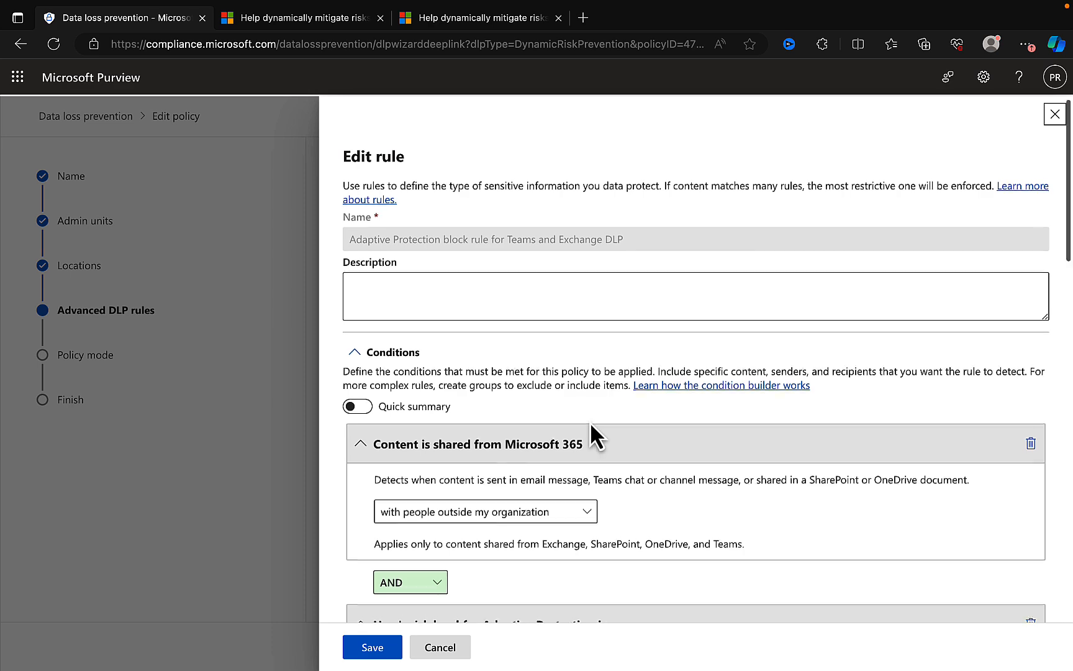
scroll(590, 428, "down", 1)
scroll(589, 421, "down", 1)
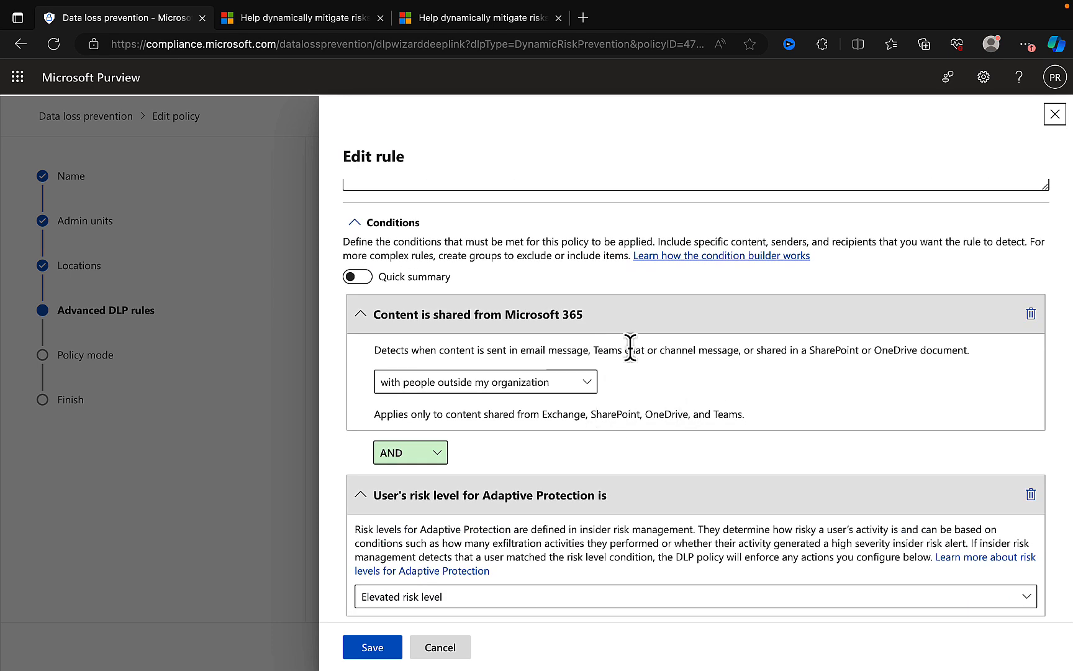
scroll(712, 394, "down", 1)
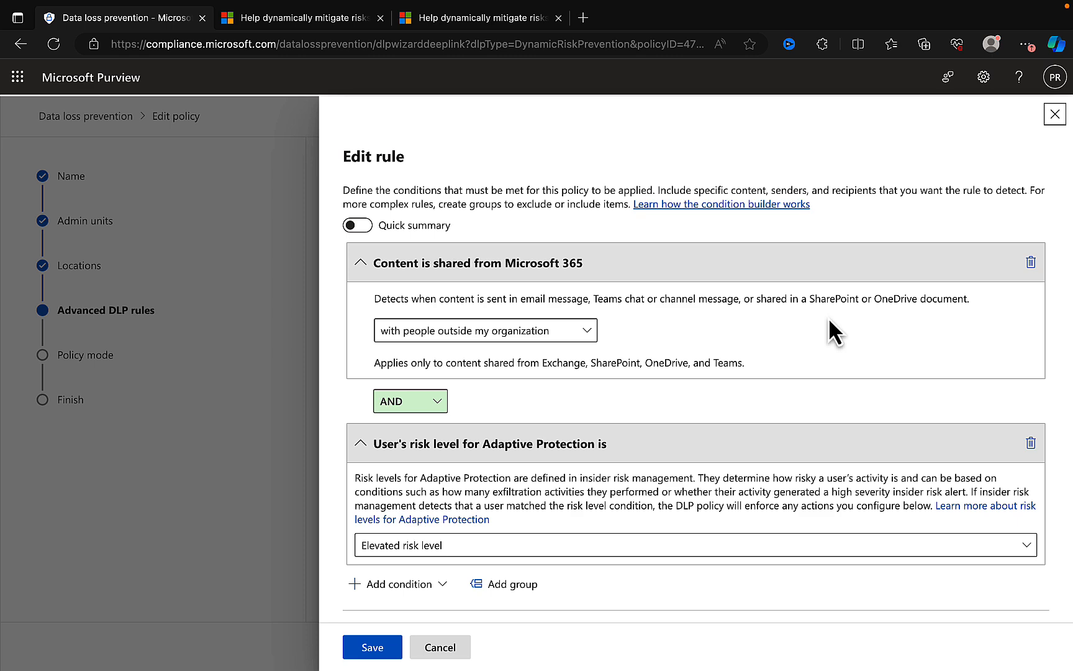
scroll(855, 336, "down", 1)
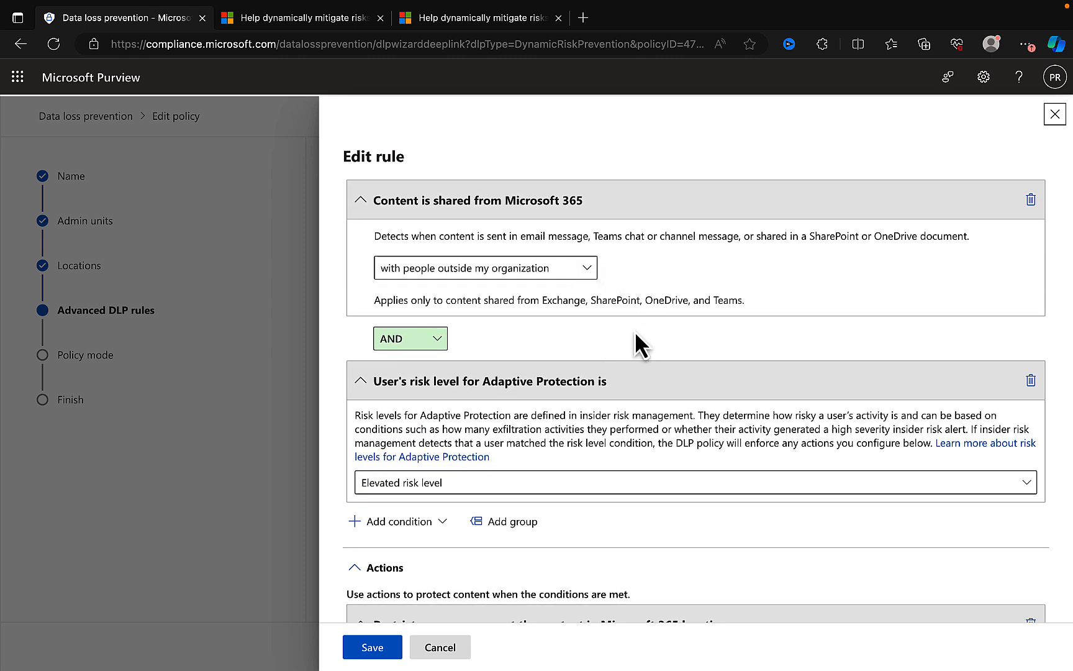
scroll(634, 331, "down", 2)
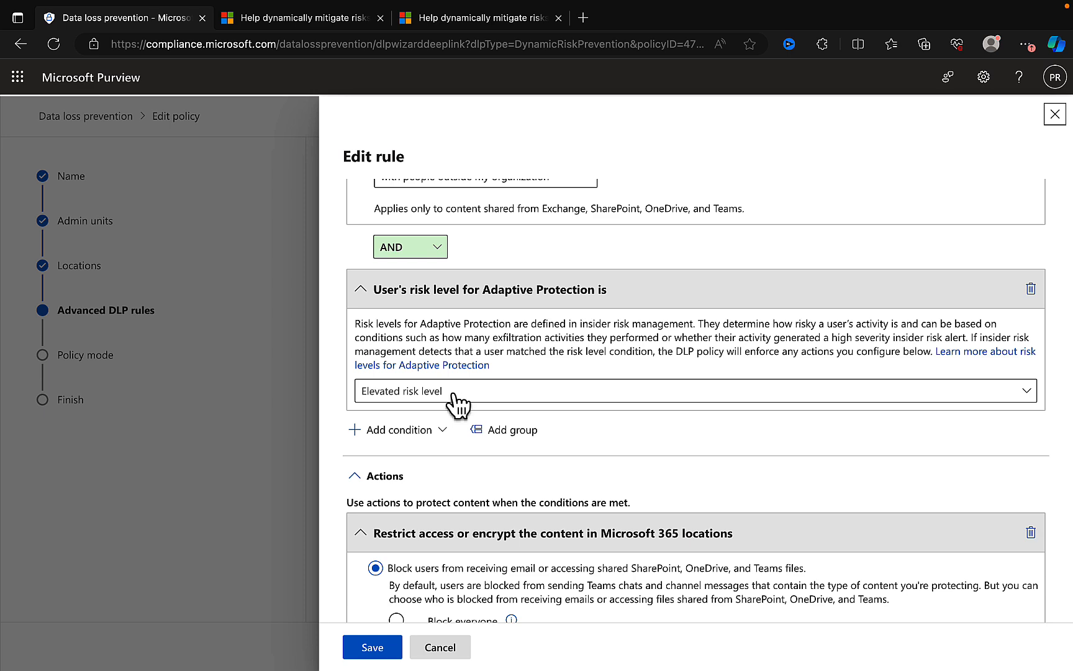
scroll(597, 407, "down", 4)
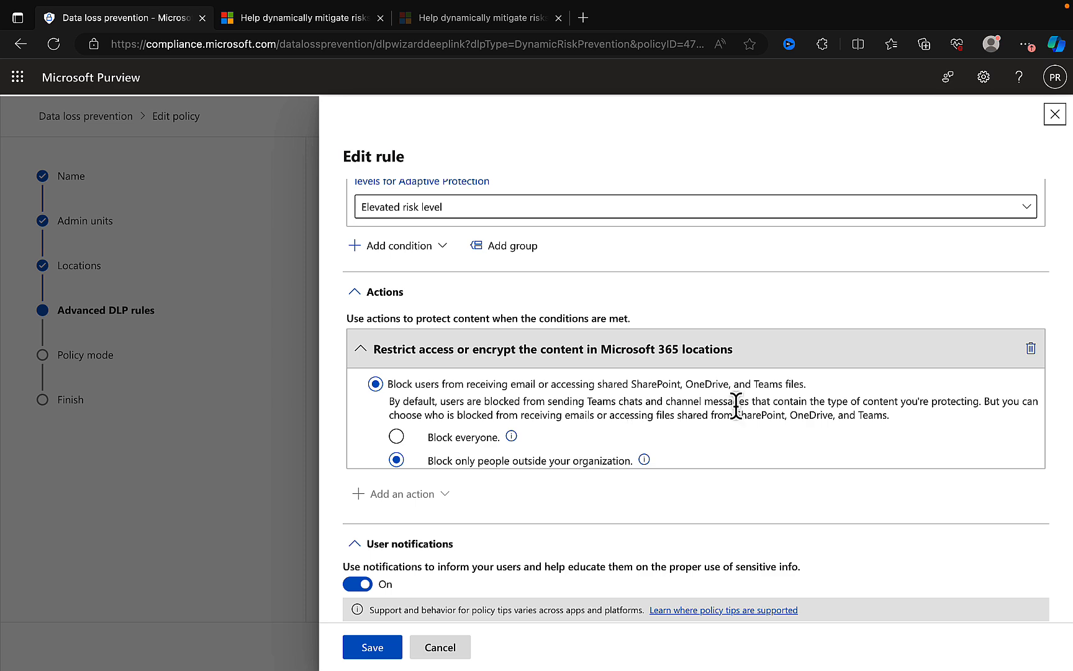
scroll(763, 429, "down", 1)
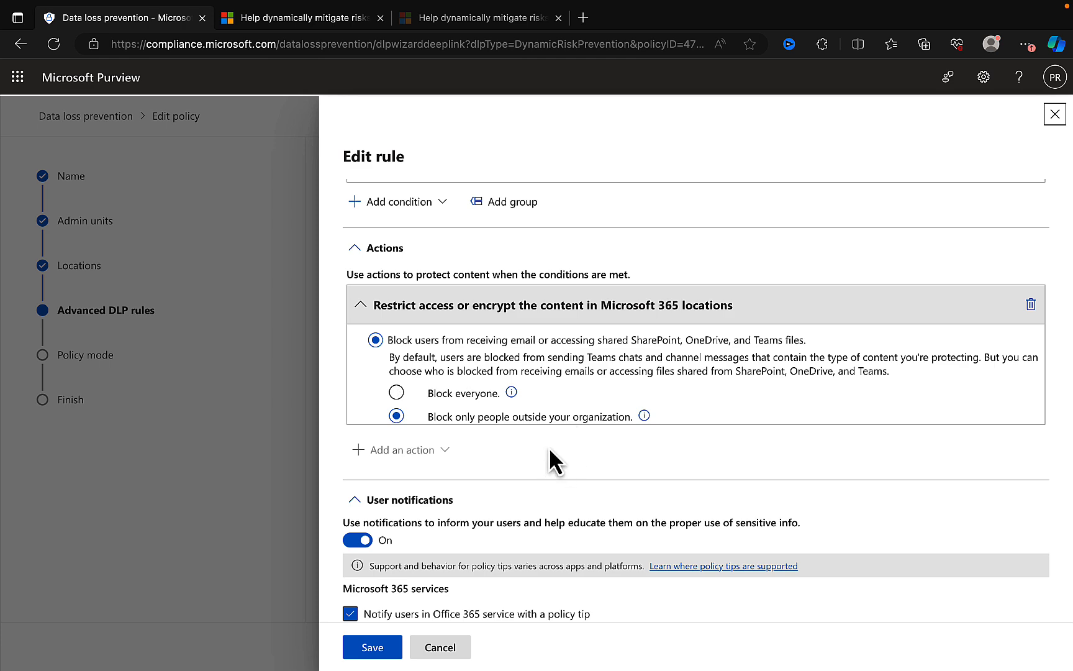
- Examine the block rule's user notifications, user overrides, incident reports and additional options, and cancel the rule edit
scroll(603, 446, "down", 3)
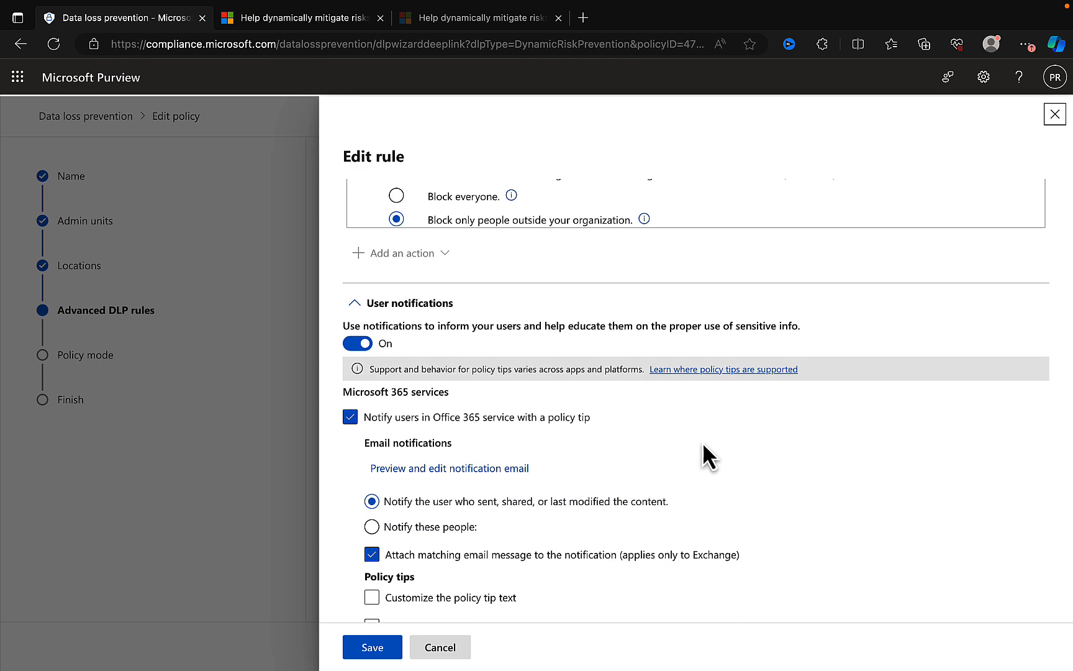
scroll(702, 445, "down", 2)
scroll(702, 445, "down", 1)
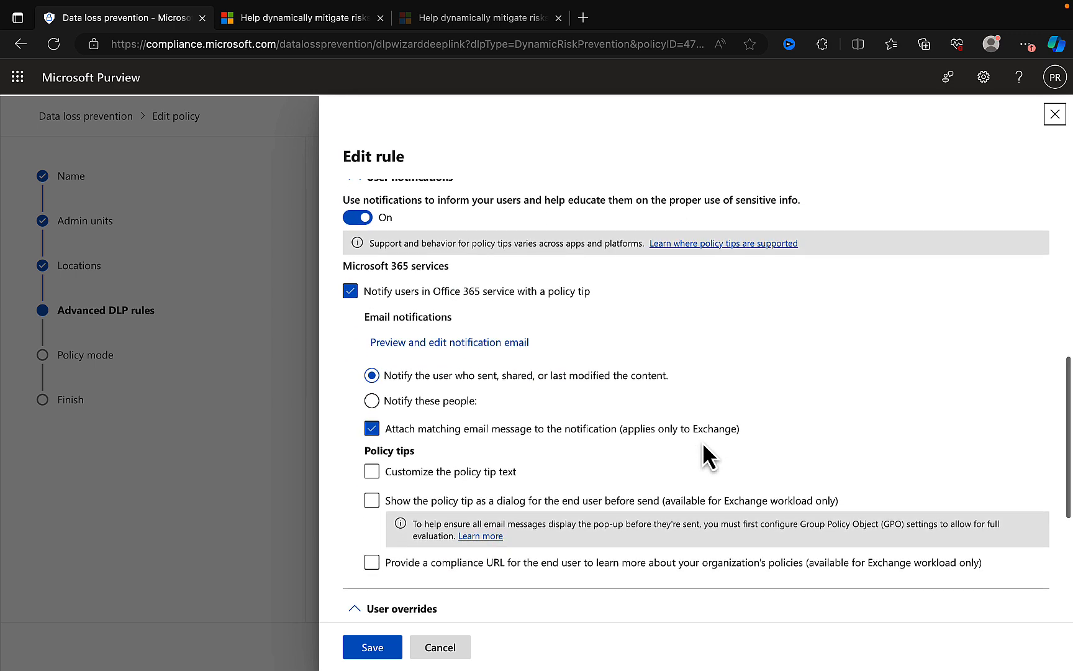
scroll(702, 444, "down", 1)
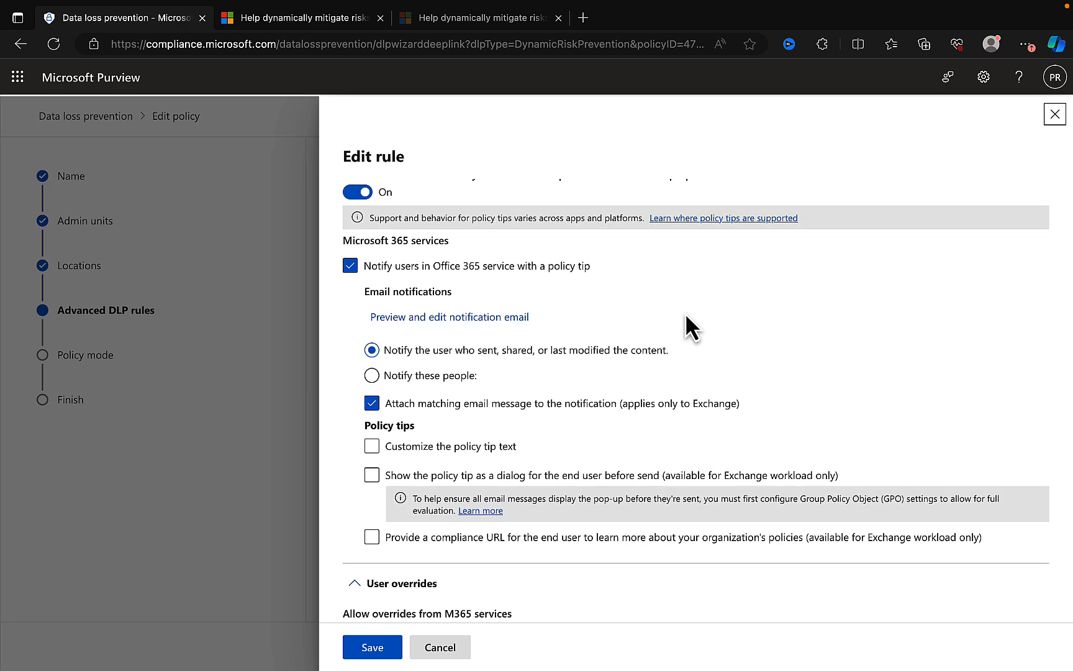
scroll(785, 329, "down", 1)
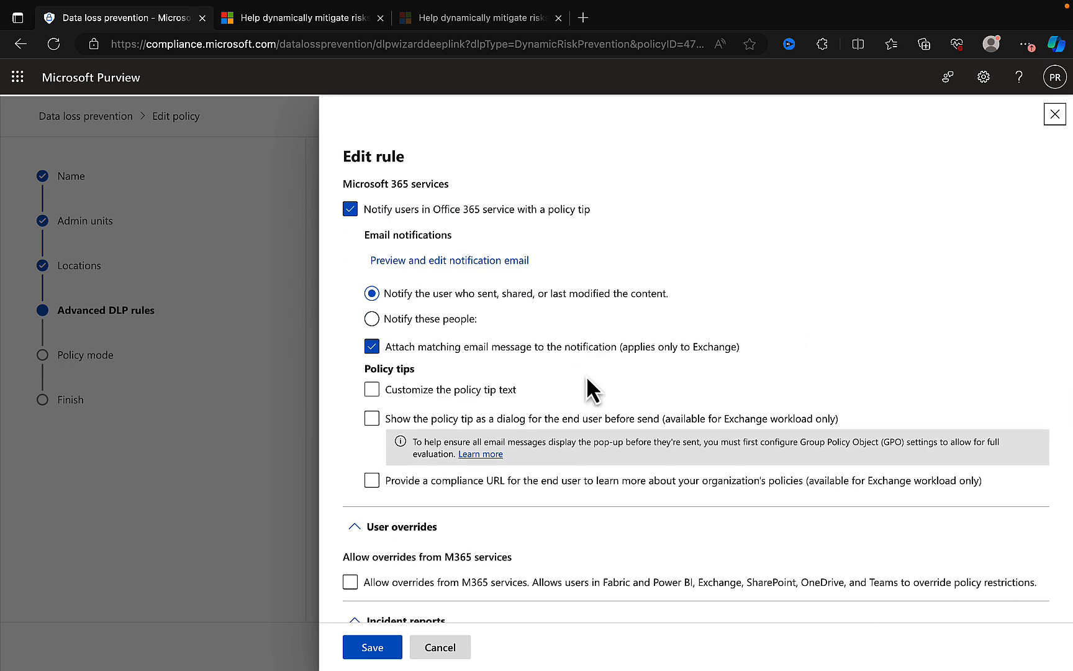
scroll(587, 379, "down", 1)
scroll(587, 379, "down", 1)
scroll(586, 376, "down", 4)
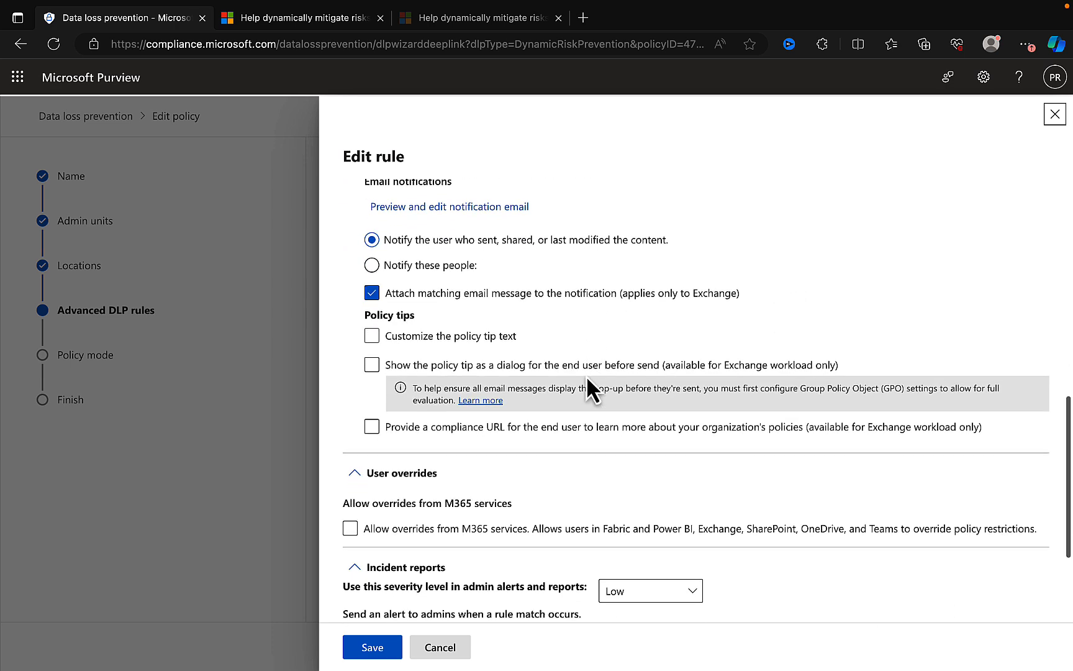
scroll(750, 457, "down", 3)
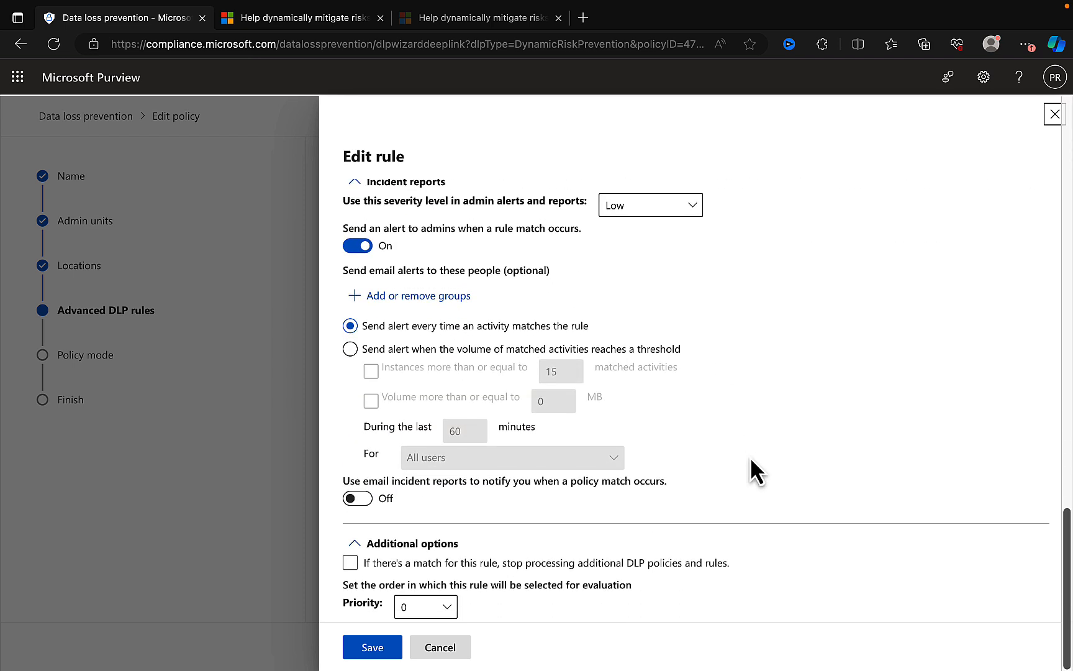
scroll(750, 457, "up", 1)
scroll(750, 457, "down", 1)
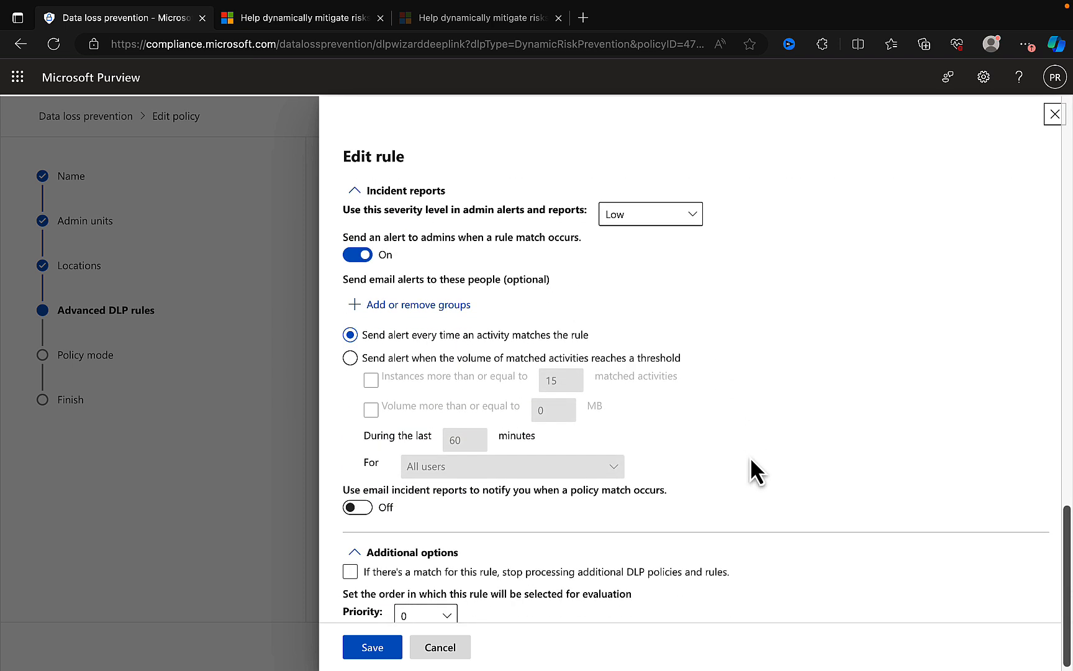
left_click(447, 649)
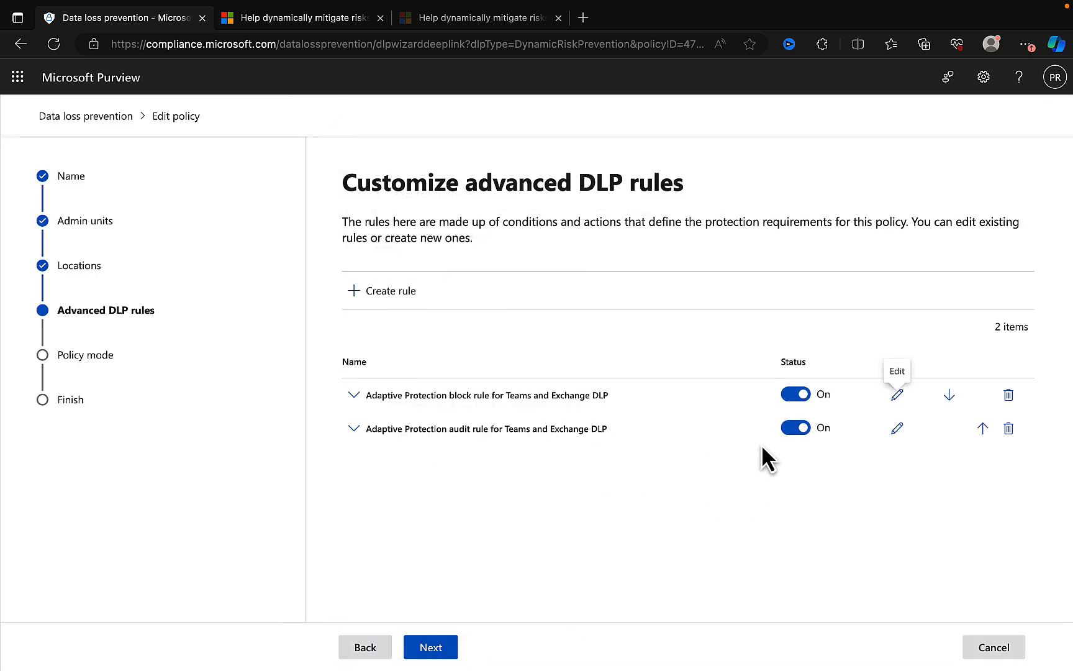
- Open the Adaptive Protection audit rule for Teams and Exchange DLP and examine its conditions and the actions available to add
left_click(896, 428)
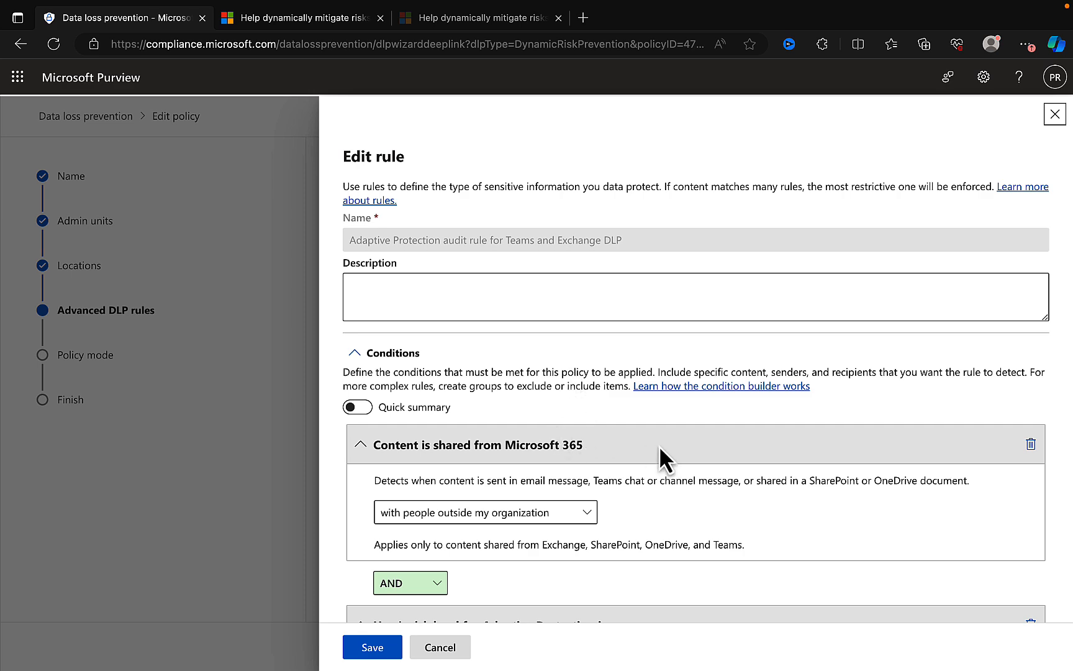
scroll(658, 445, "down", 2)
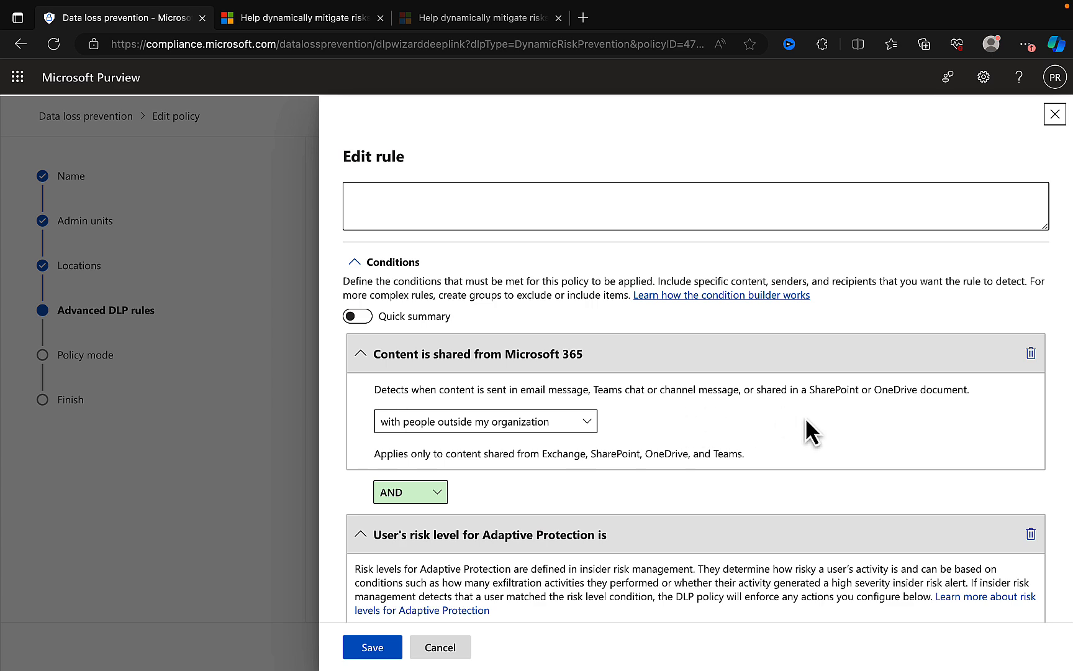
scroll(806, 420, "down", 1)
scroll(613, 407, "down", 2)
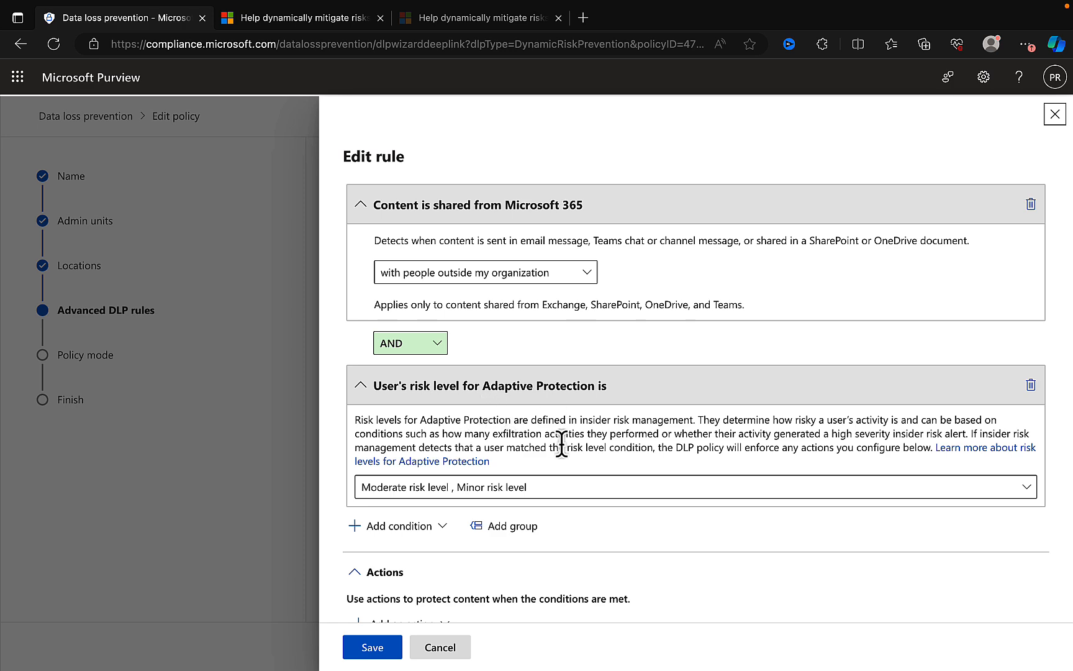
scroll(561, 446, "down", 2)
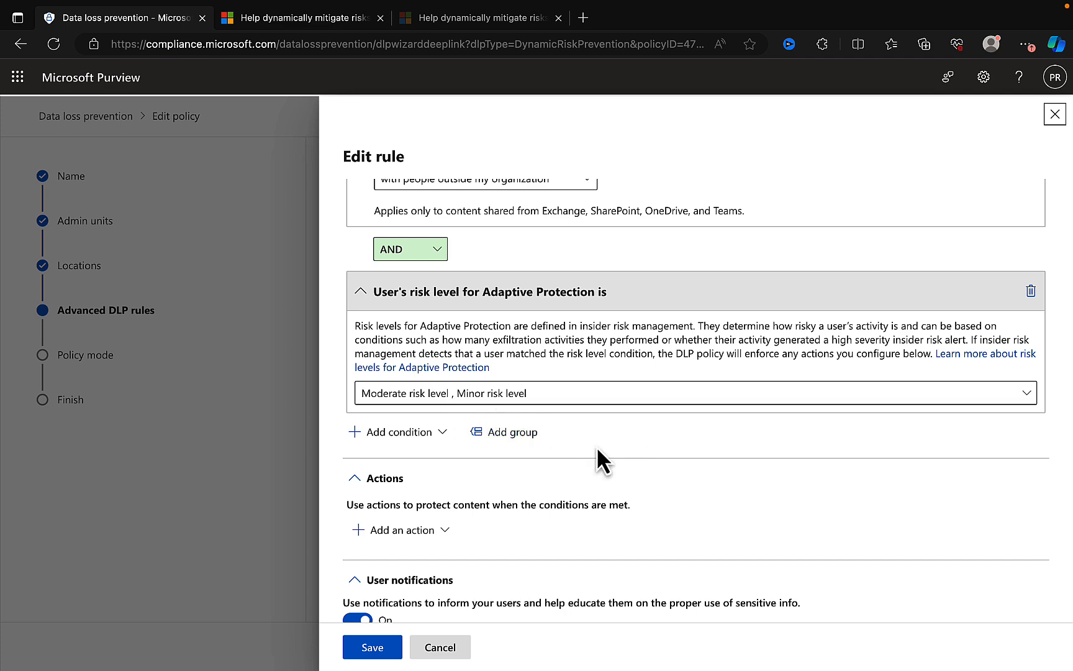
scroll(597, 446, "down", 2)
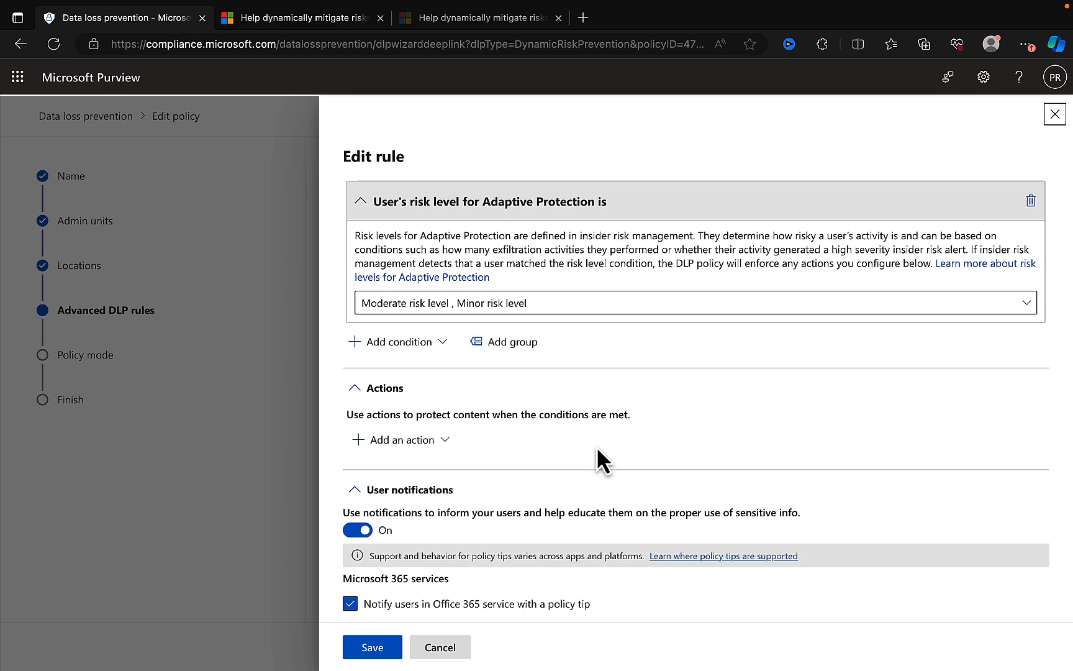
scroll(620, 445, "down", 2)
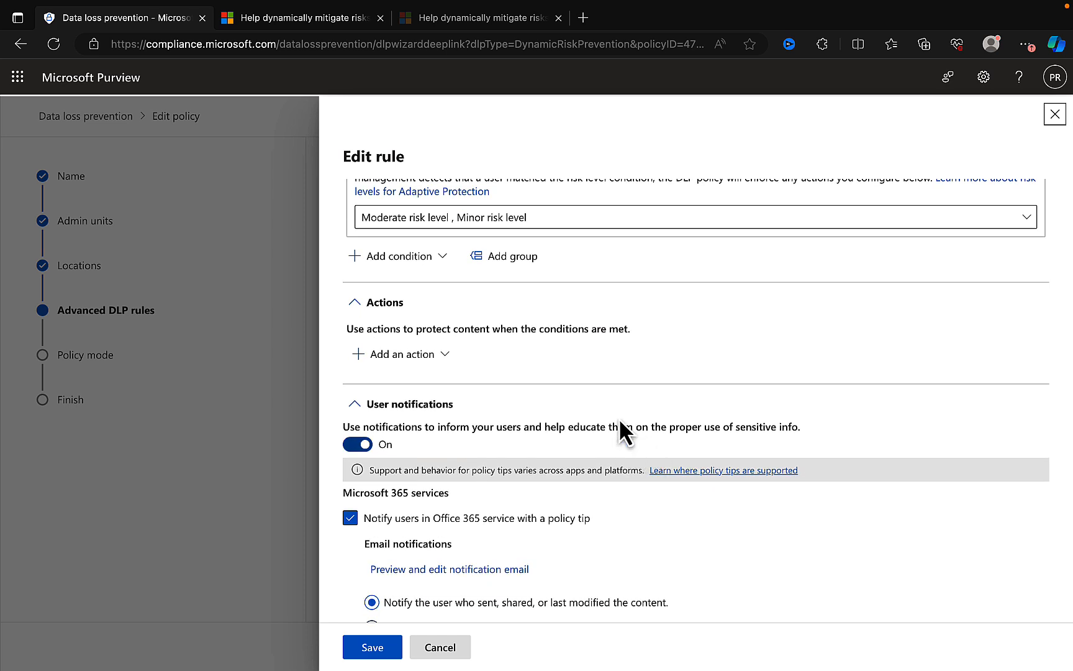
scroll(565, 394, "down", 1)
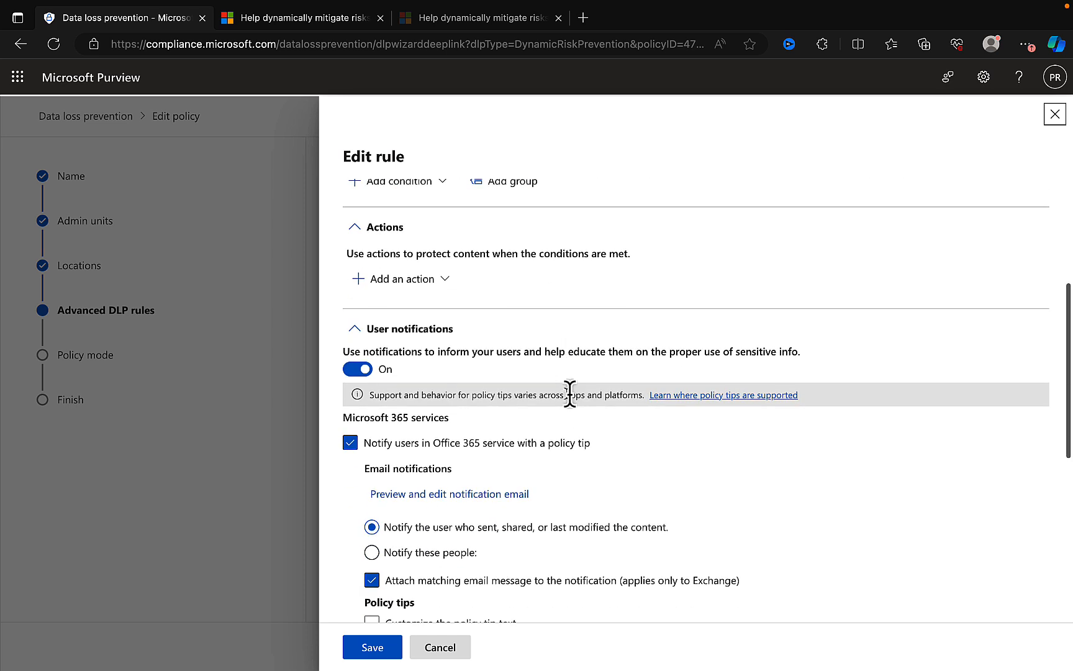
left_click(442, 285)
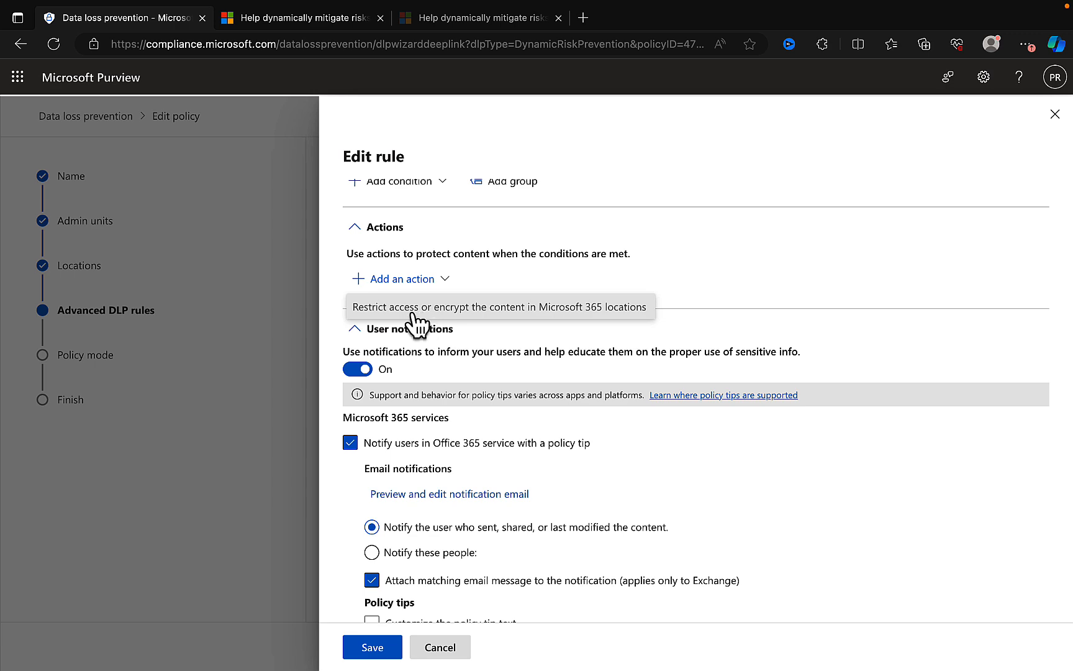
left_click(808, 263)
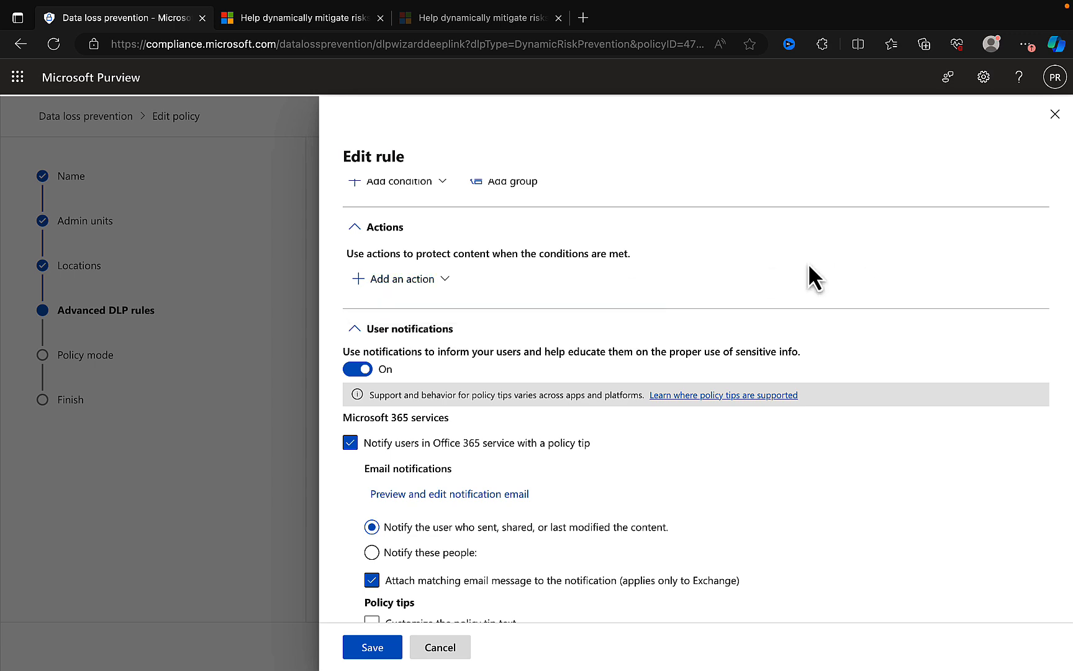
- Review the audit rule's user notifications and overrides, cancel the rule edit, and continue to the policy mode options
scroll(809, 419, "down", 1)
scroll(807, 417, "down", 2)
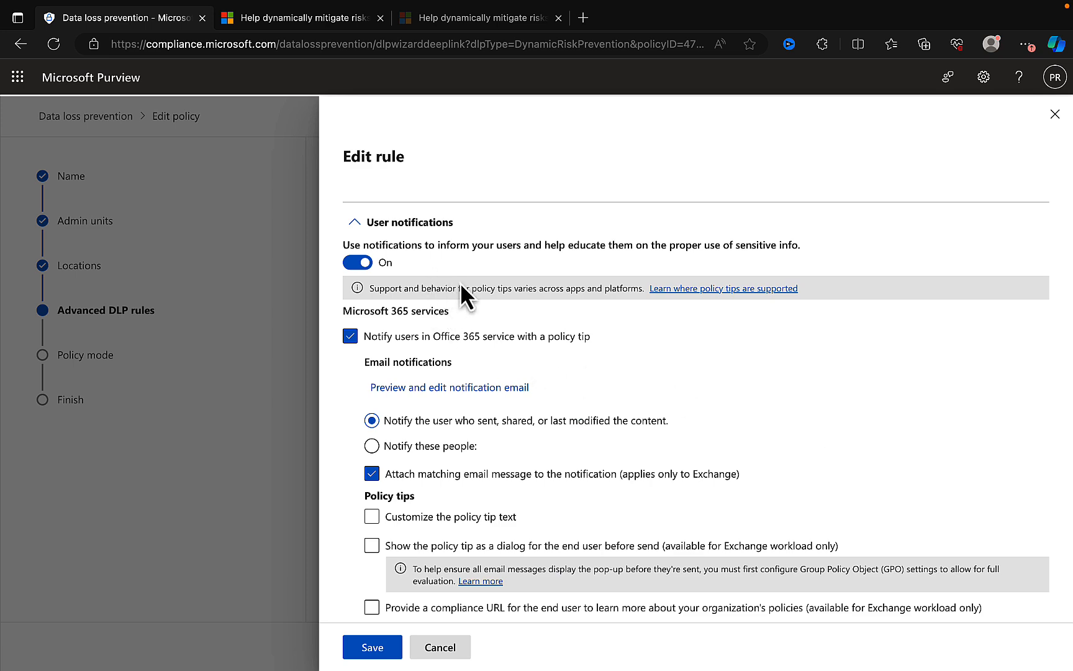
scroll(751, 369, "down", 2)
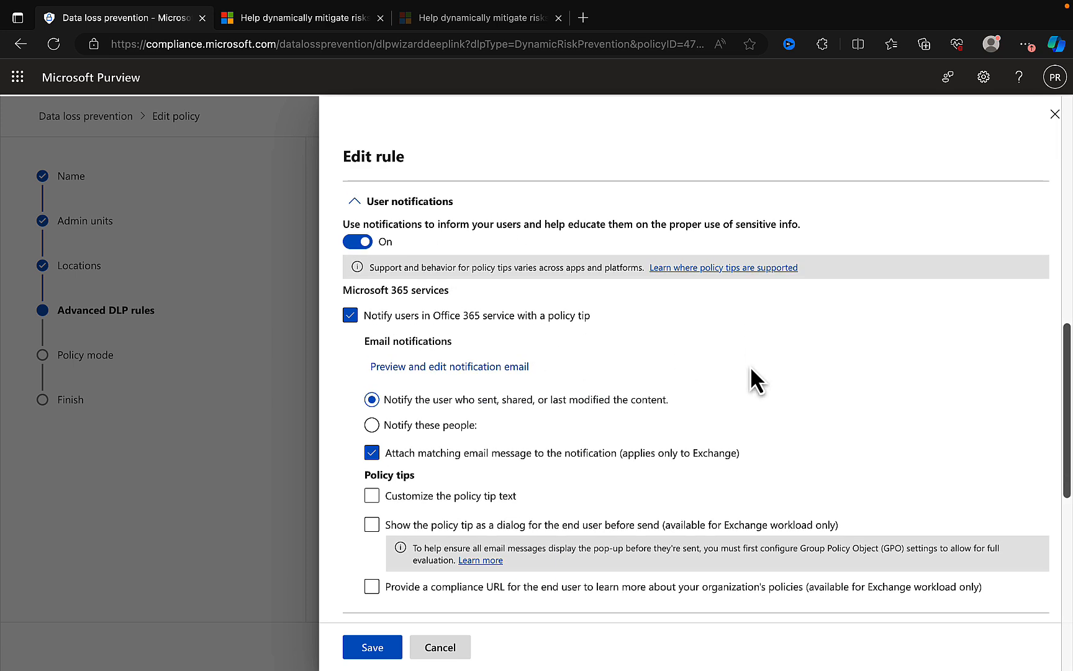
scroll(752, 369, "down", 3)
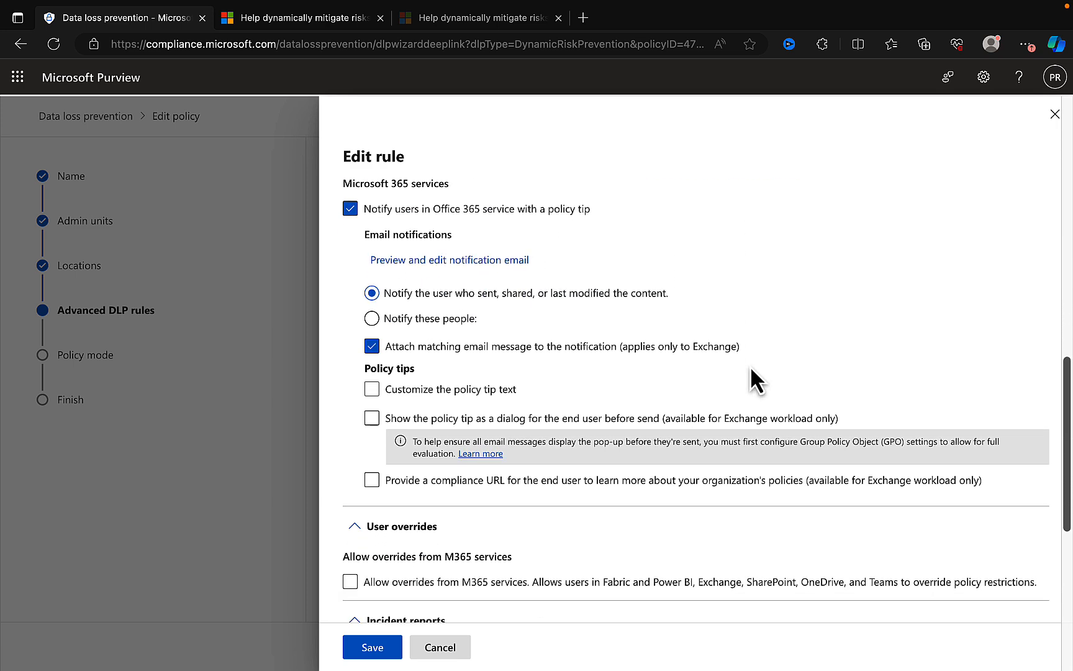
scroll(751, 369, "up", 10)
scroll(750, 365, "up", 2)
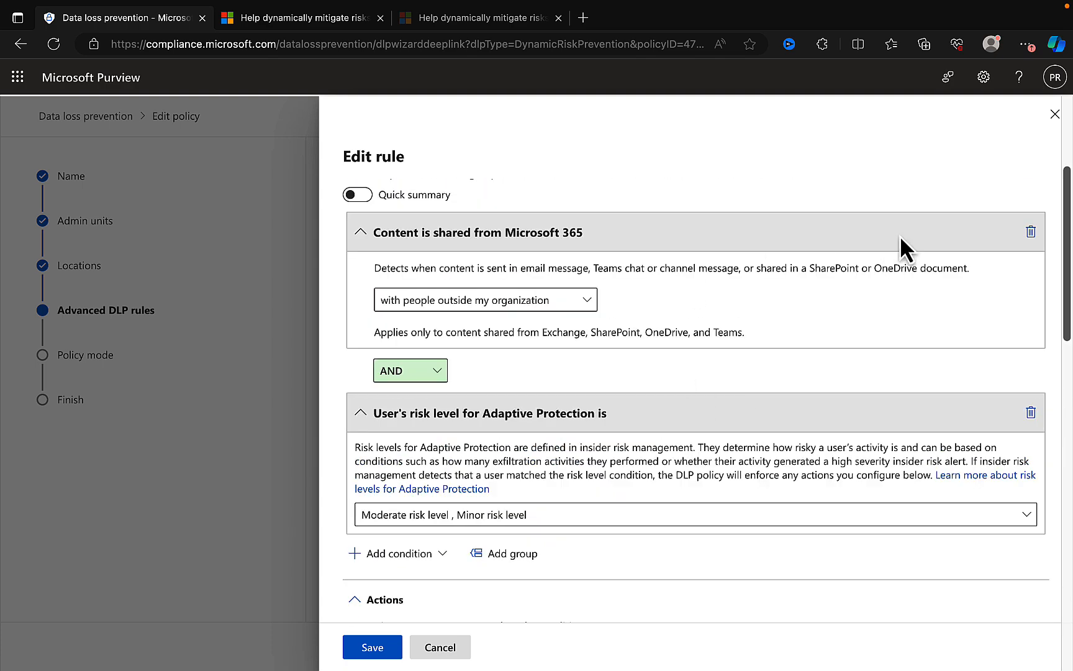
left_click(442, 647)
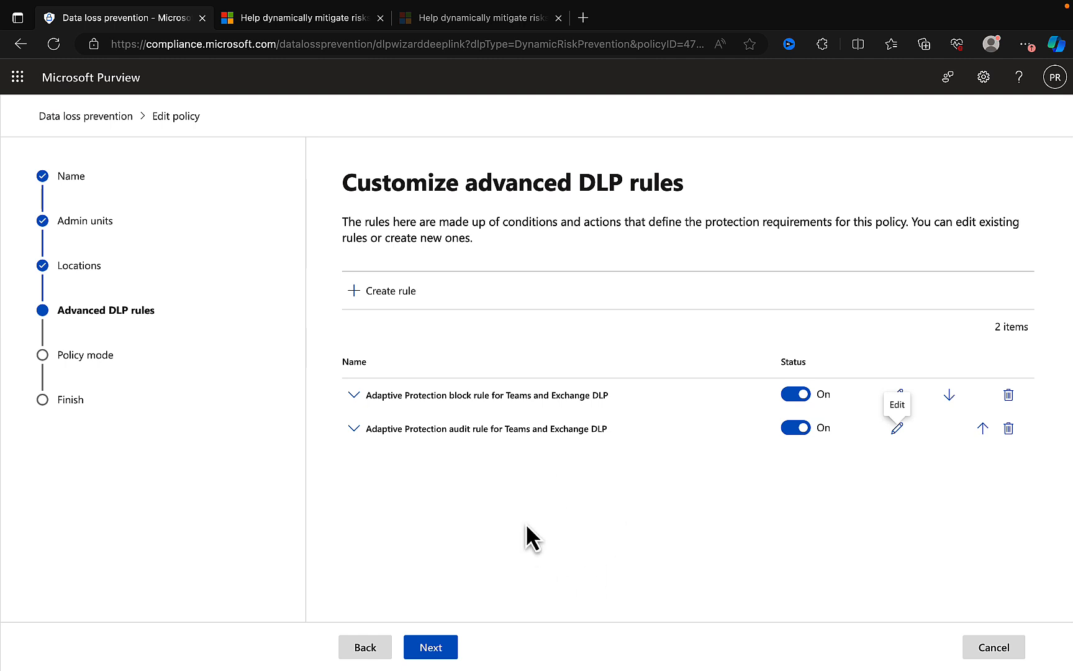
left_click(438, 646)
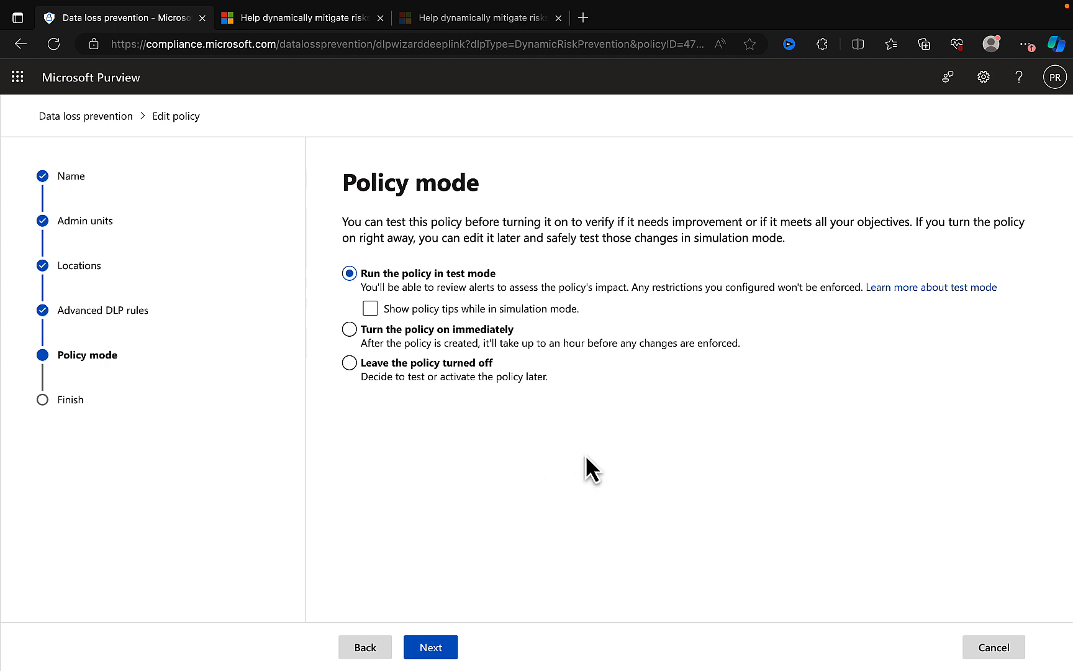
- Examine the test, policy tip and turn-on options of the policy mode, continue to the final summary, and cancel the DLP policy edit
left_click(642, 307)
left_click(816, 314)
left_click(370, 310)
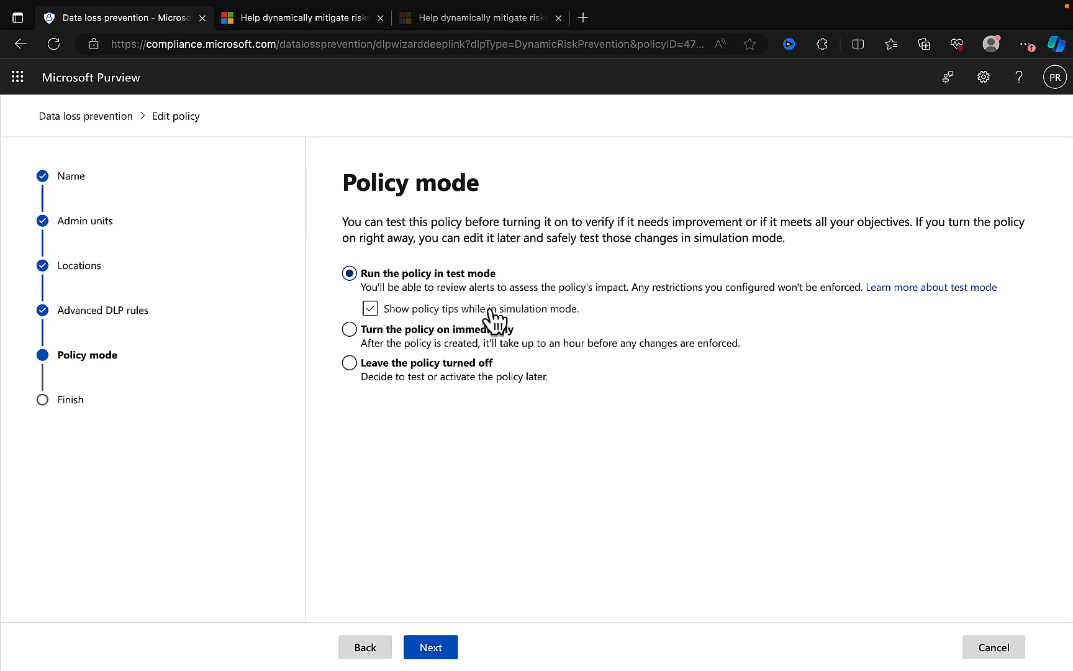
left_click(456, 330)
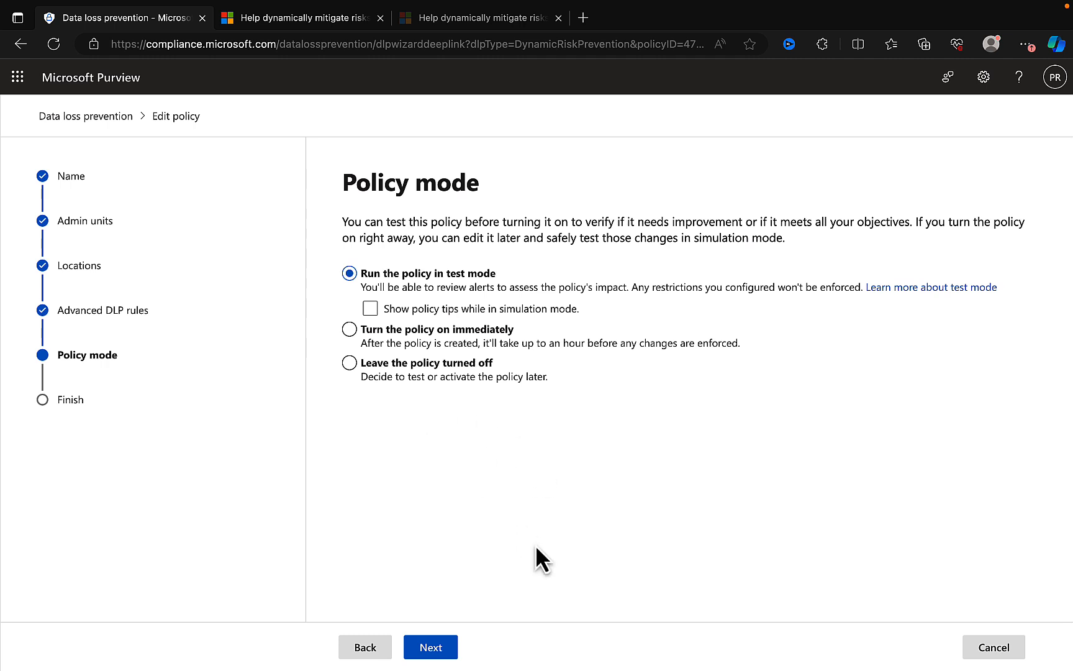
left_click(441, 649)
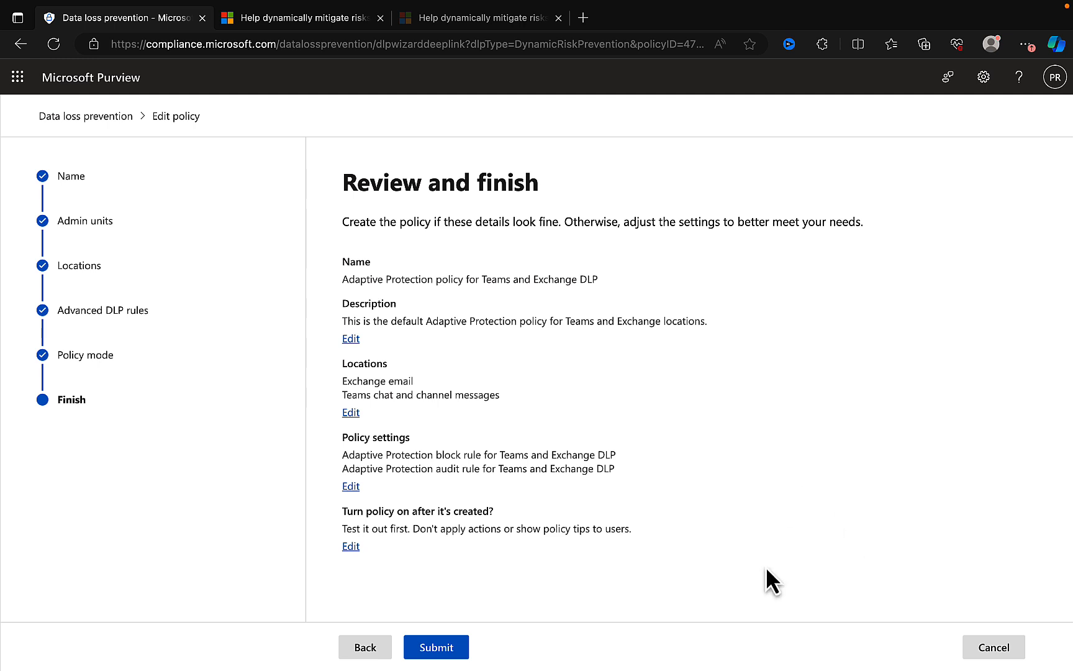
left_click(993, 647)
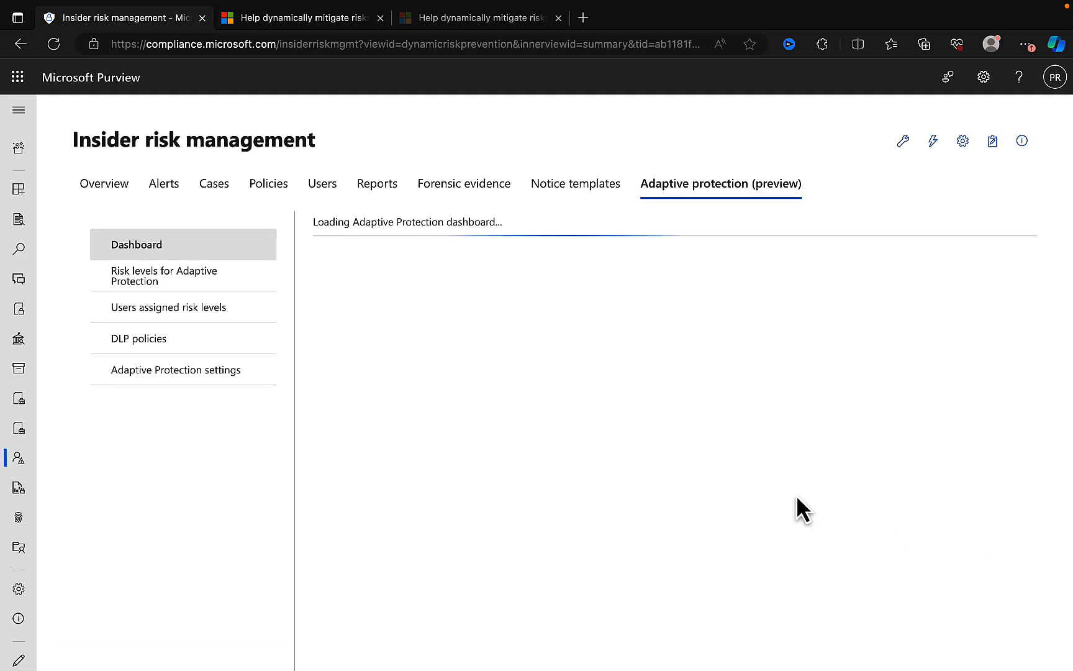
- Review the Adaptive Protection settings and open the health details of the Adaptive Protection policy for Insider Risk Management
left_click(165, 339)
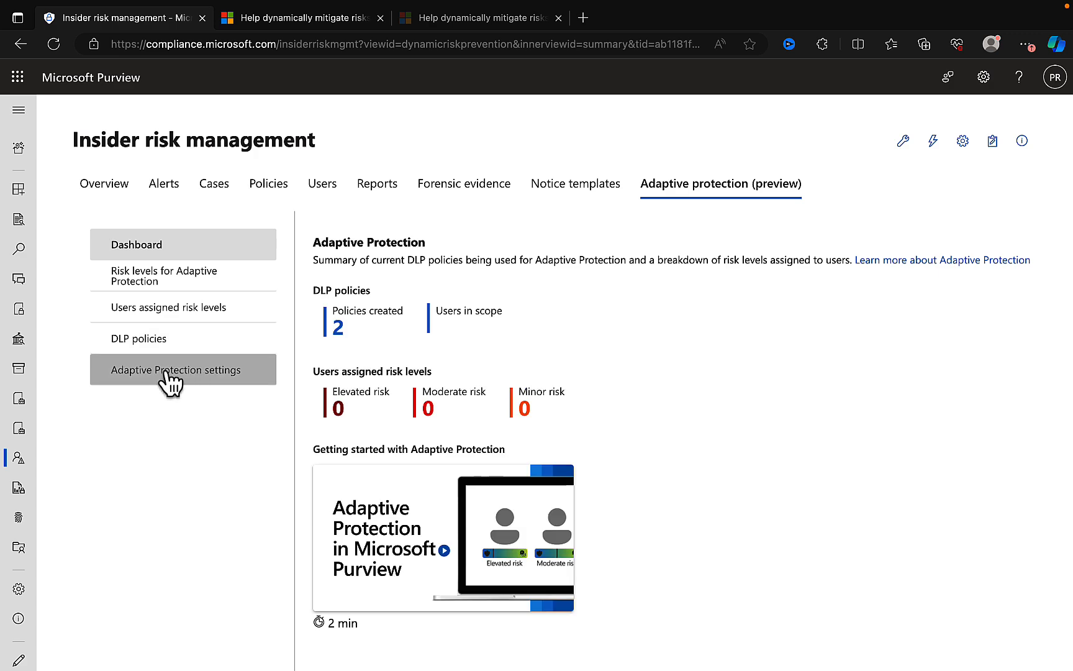
left_click(166, 371)
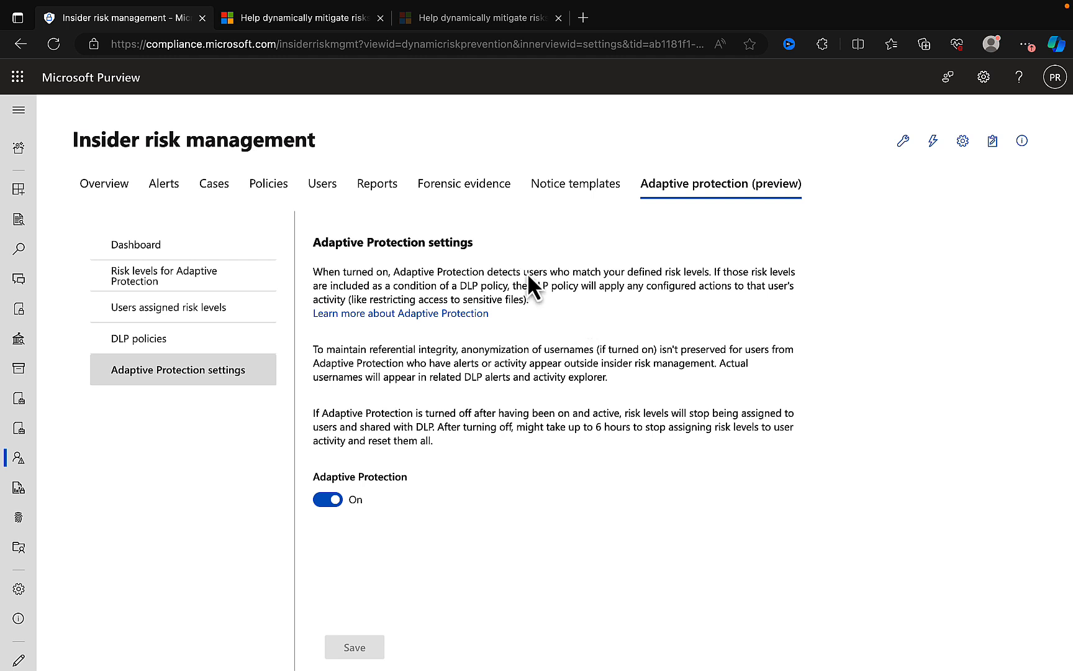
left_click(167, 186)
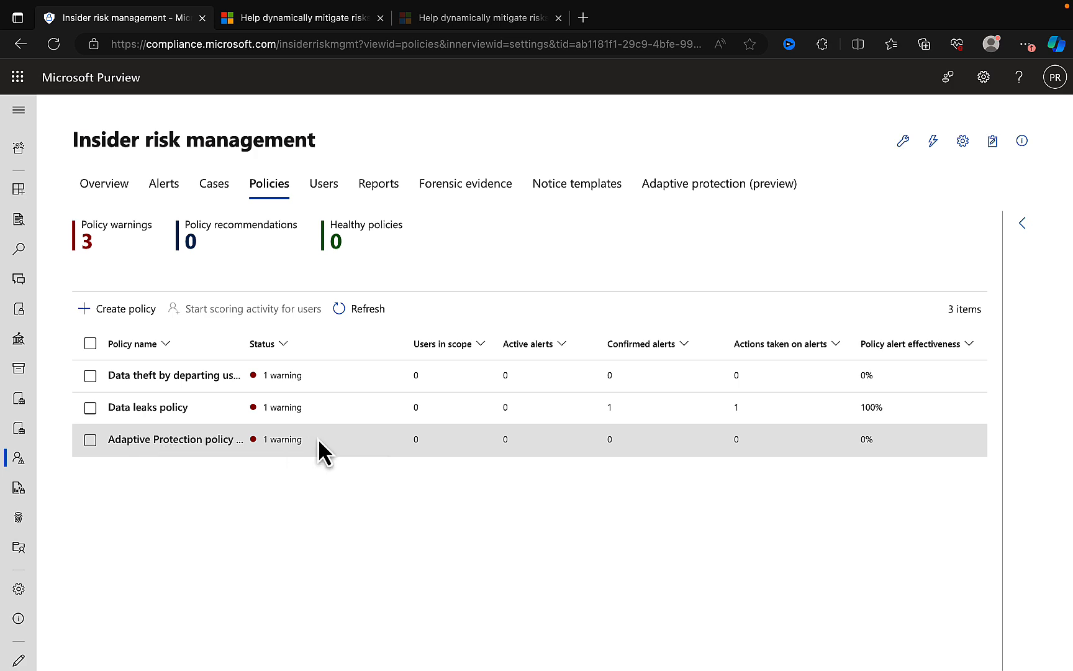
left_click(174, 443)
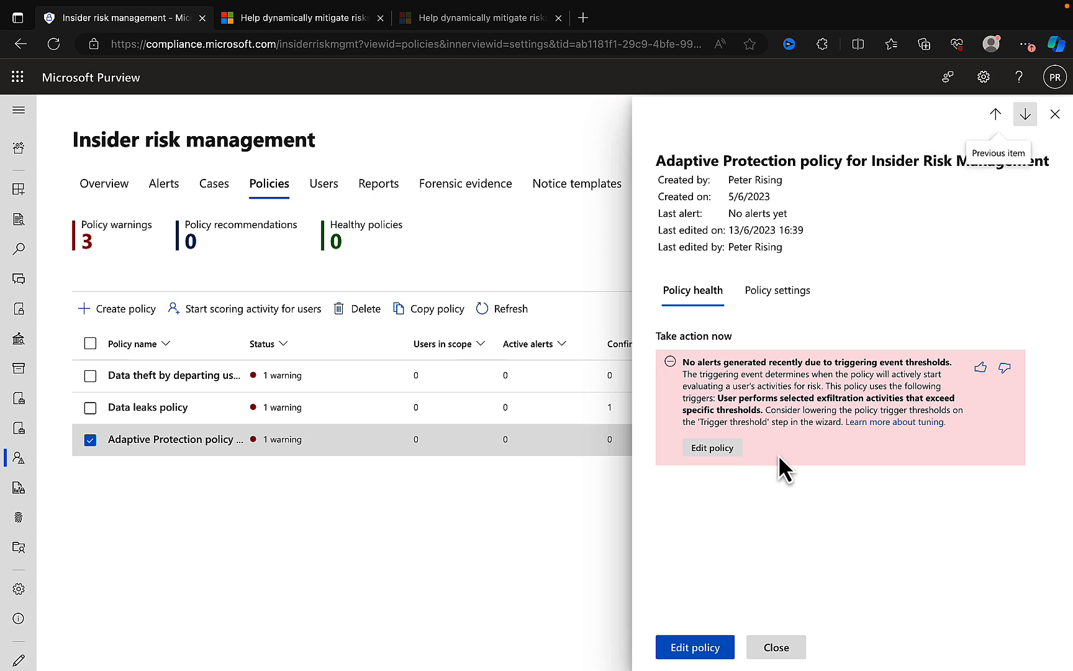
- Examine the insider risk policy's settings, including template, user coverage and scope, triggering thresholds, policy indicators and boosters
left_click(790, 296)
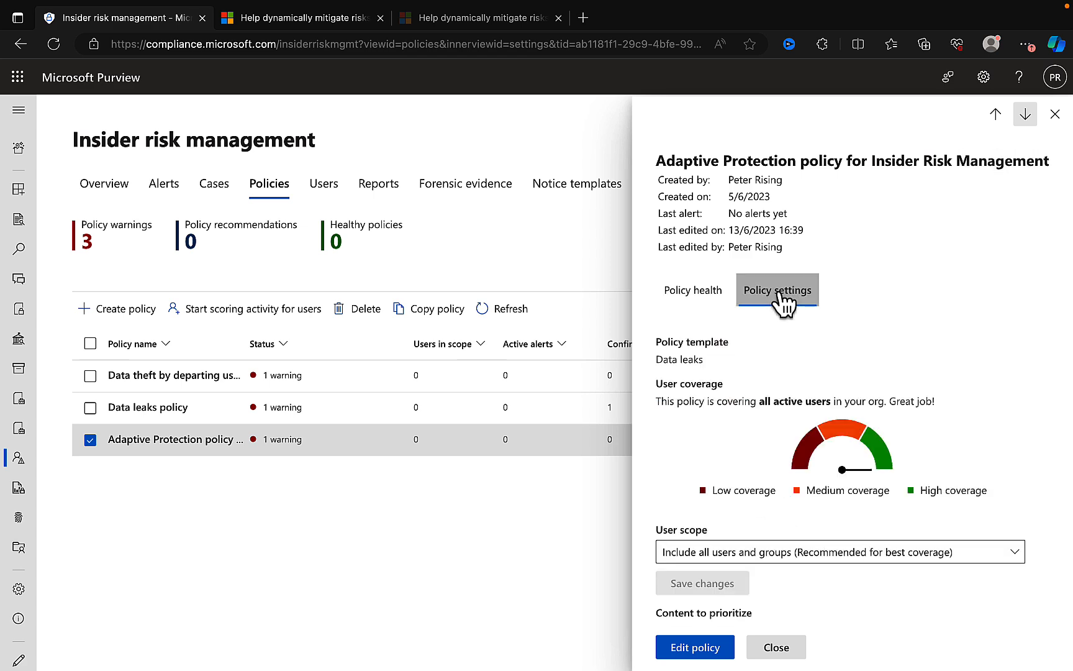
scroll(933, 340, "down", 3)
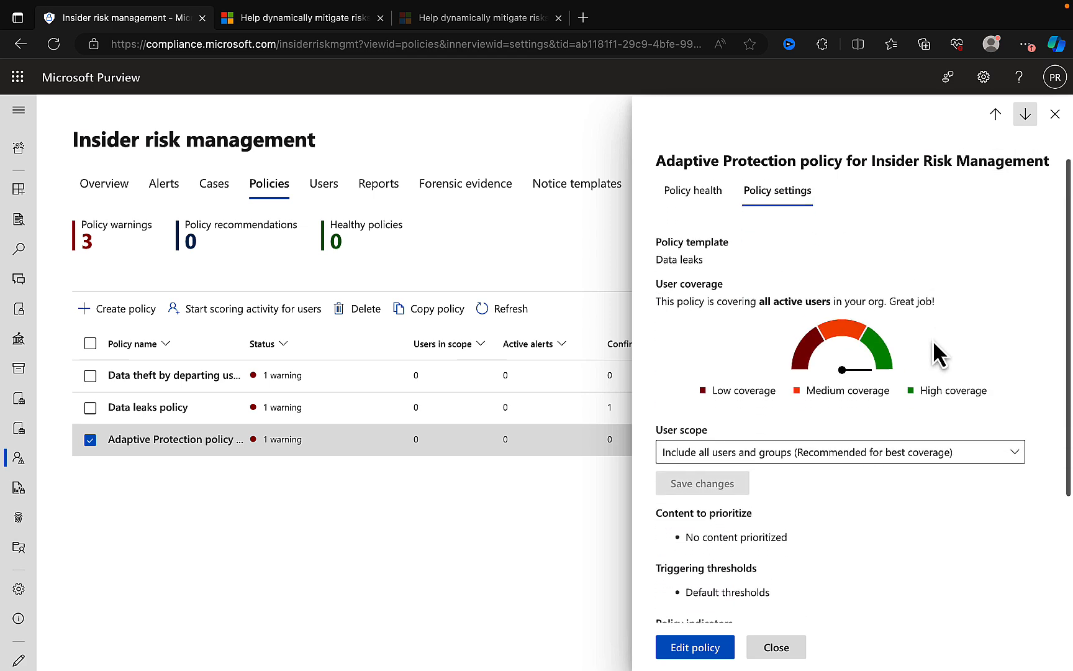
scroll(933, 340, "down", 3)
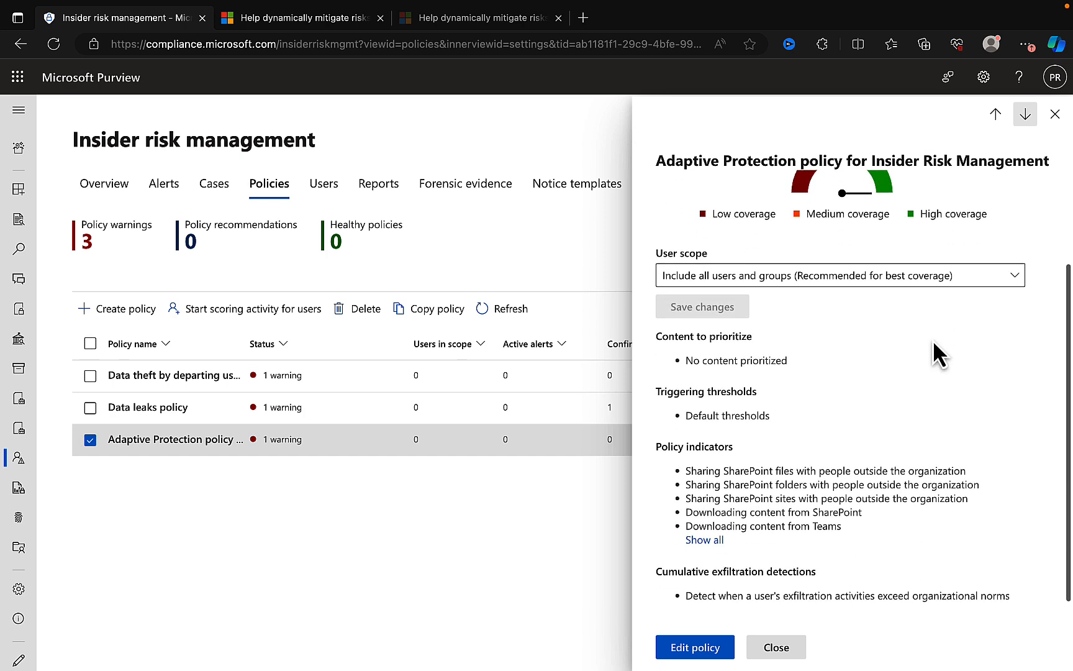
scroll(934, 340, "down", 1)
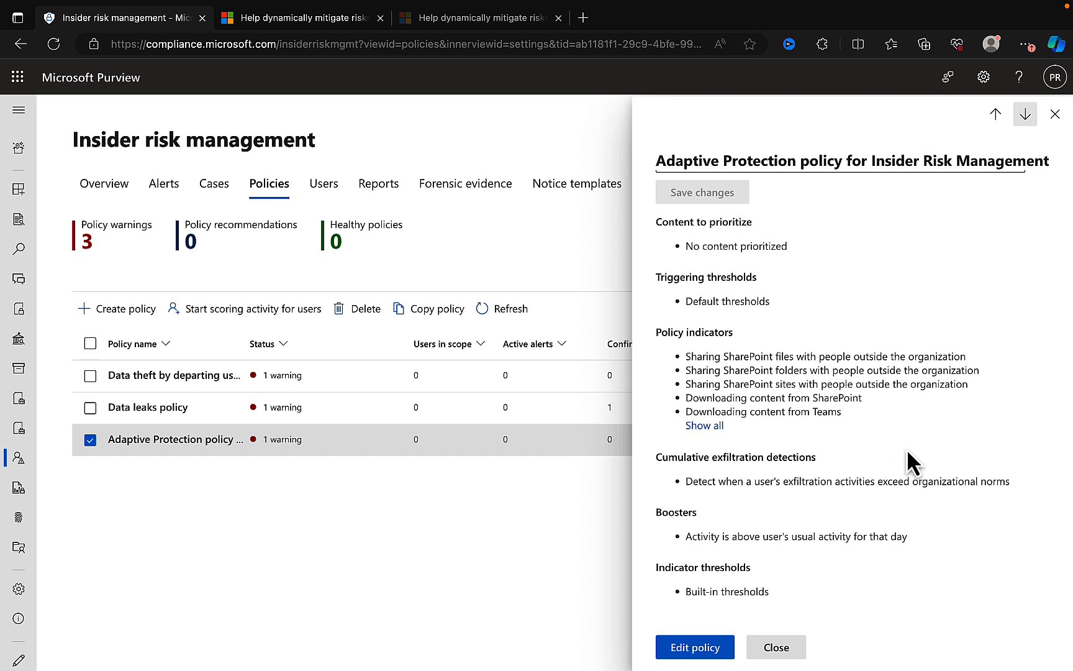
- Start editing the Adaptive Protection policy for Insider Risk Management and review its template, name, and users and groups
left_click(689, 647)
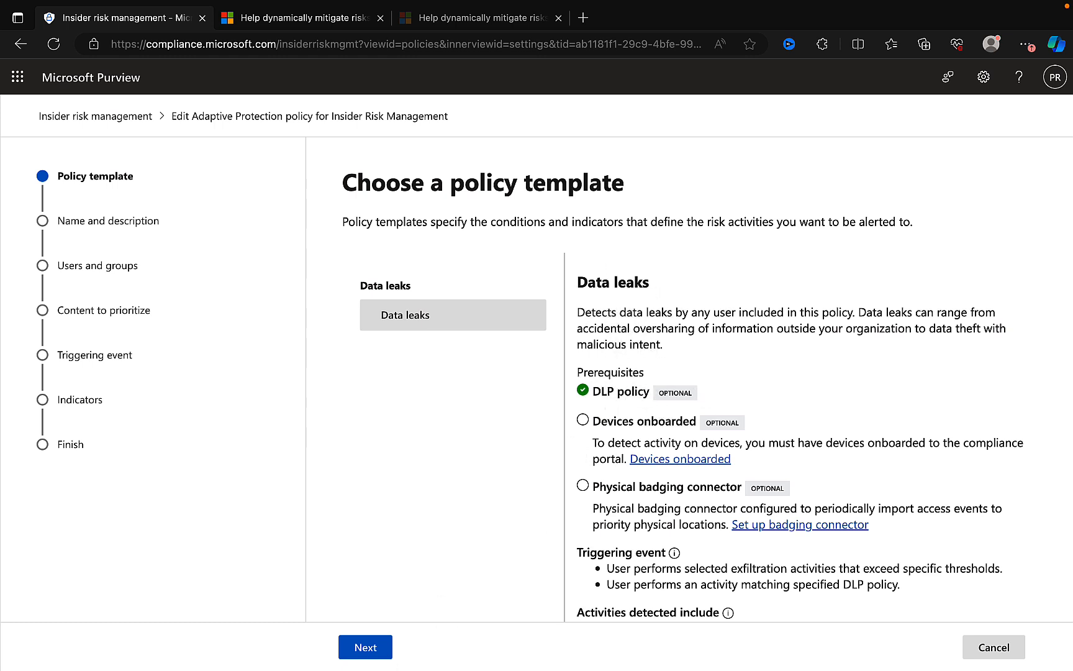
left_click(367, 650)
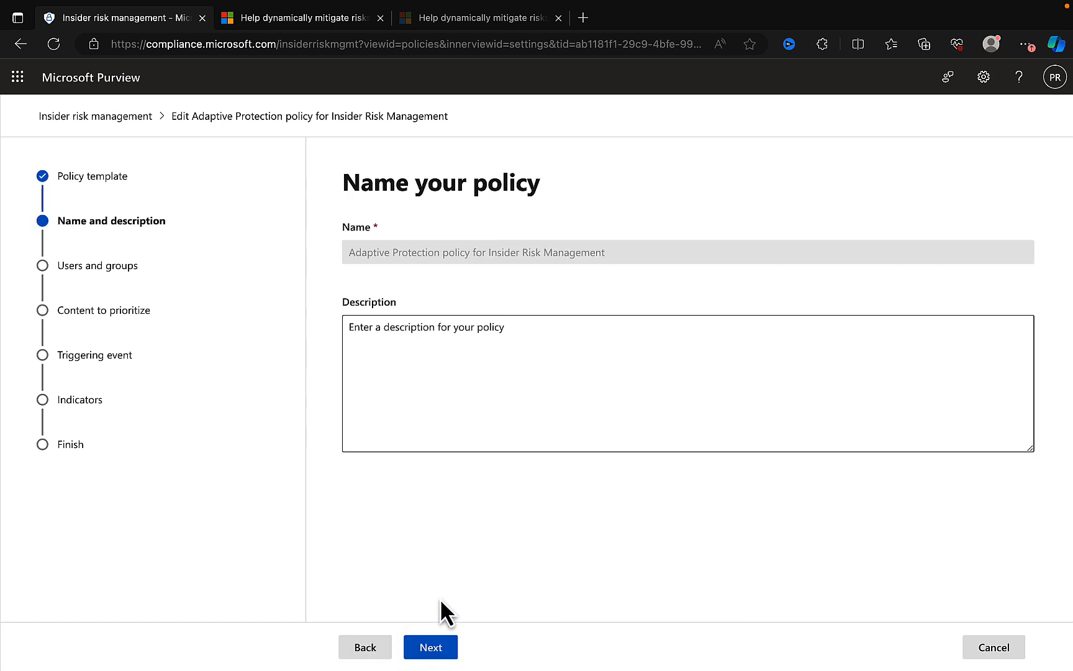
left_click(439, 648)
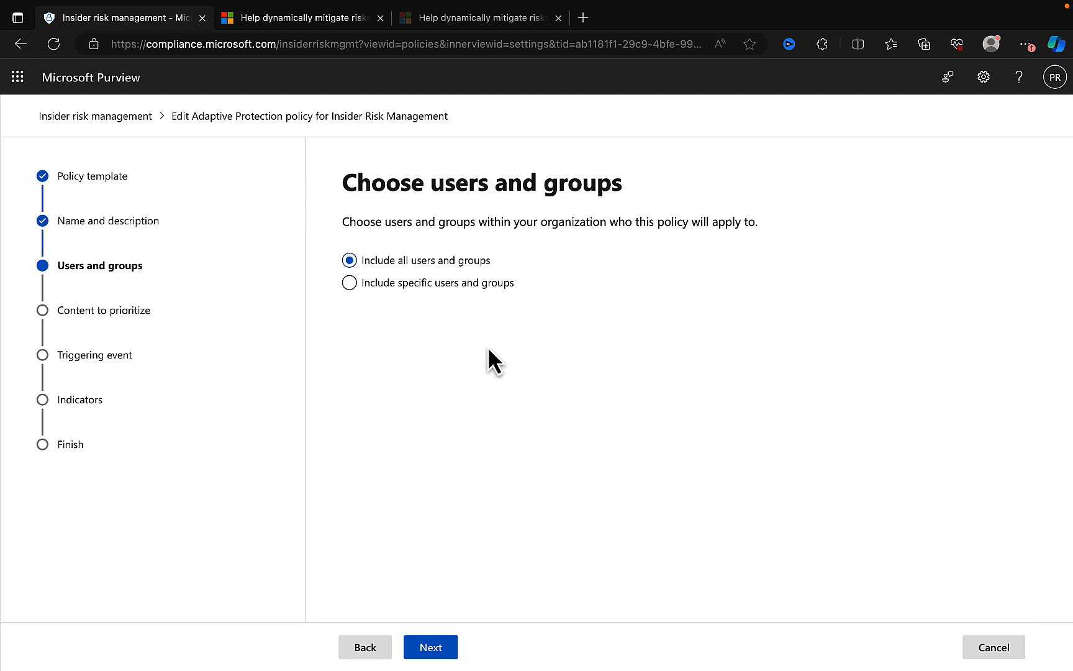
left_click(436, 649)
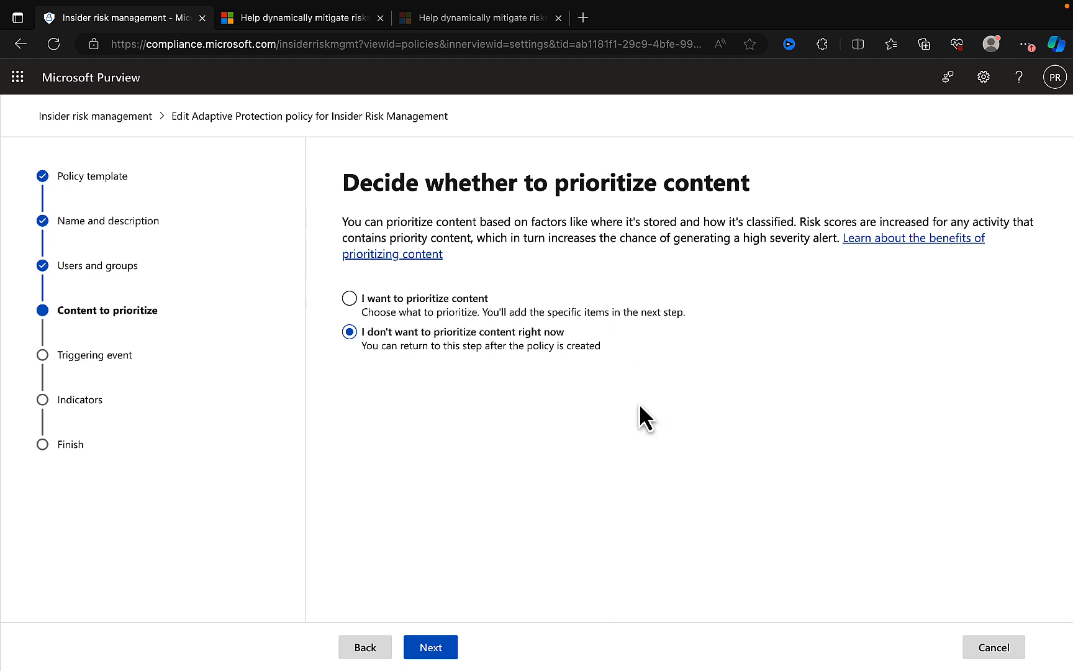
- Examine the content types that can be prioritized, keep content unprioritized for now, and continue to the triggering event
left_click(430, 300)
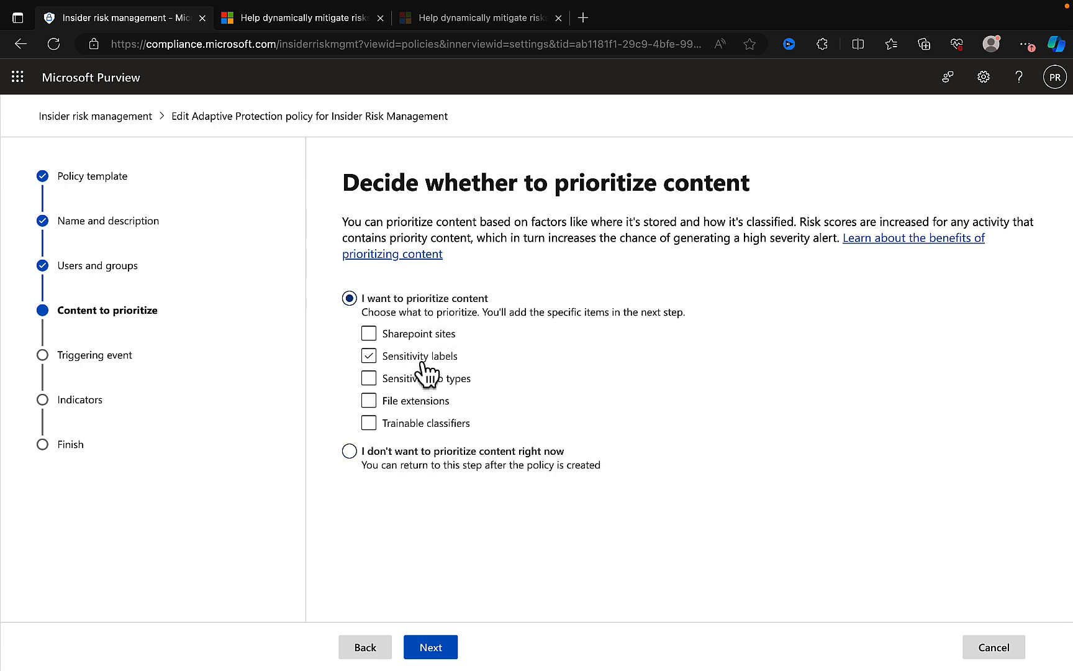
left_click(467, 422)
left_click(371, 452)
left_click(441, 649)
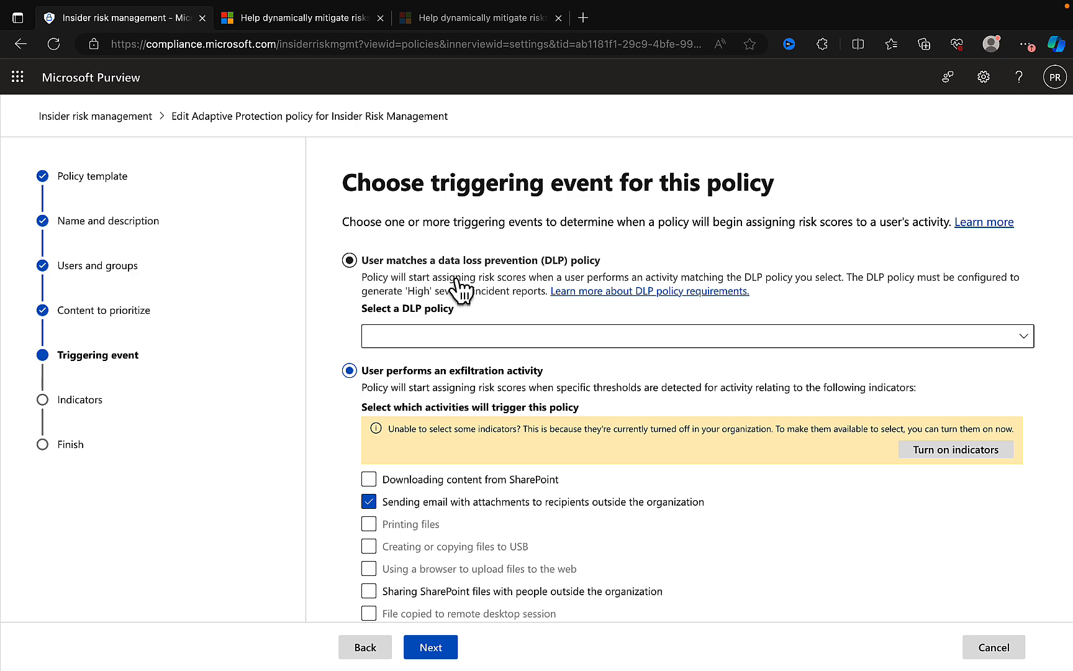
- Examine the DLP policies available as a triggering event and the exfiltration activities that can trigger the policy
left_click(551, 340)
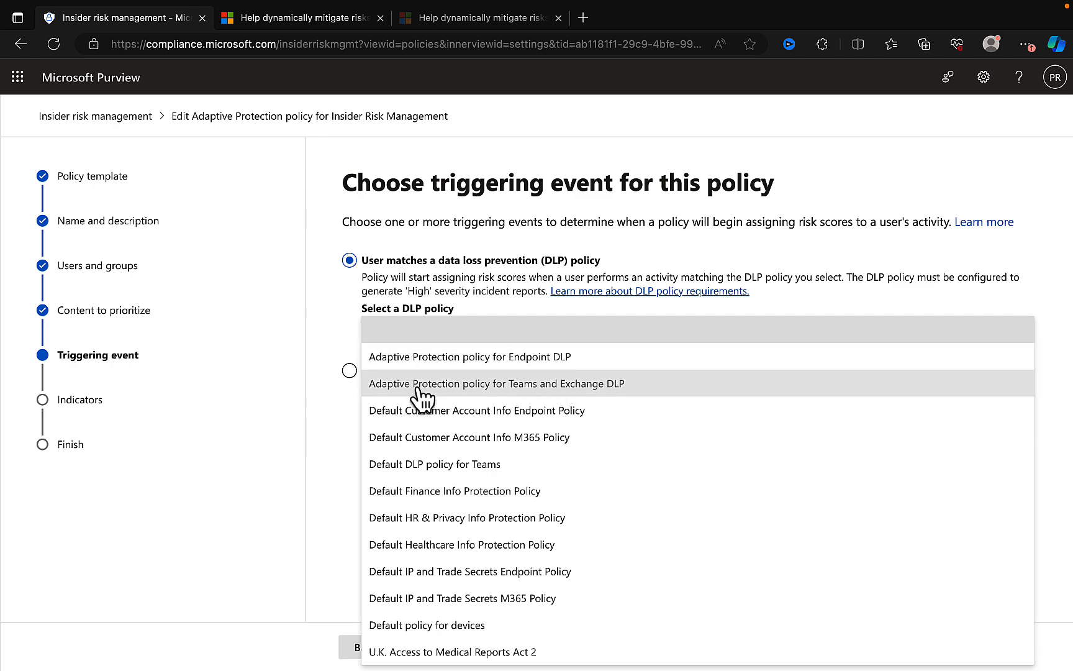
left_click(315, 319)
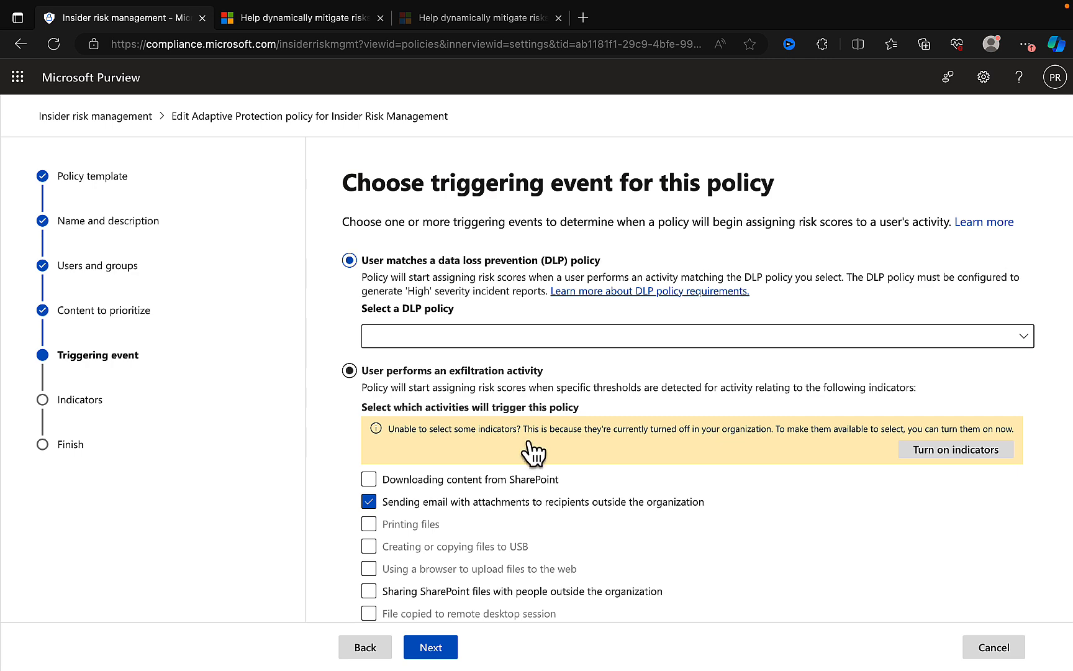
scroll(496, 434, "down", 2)
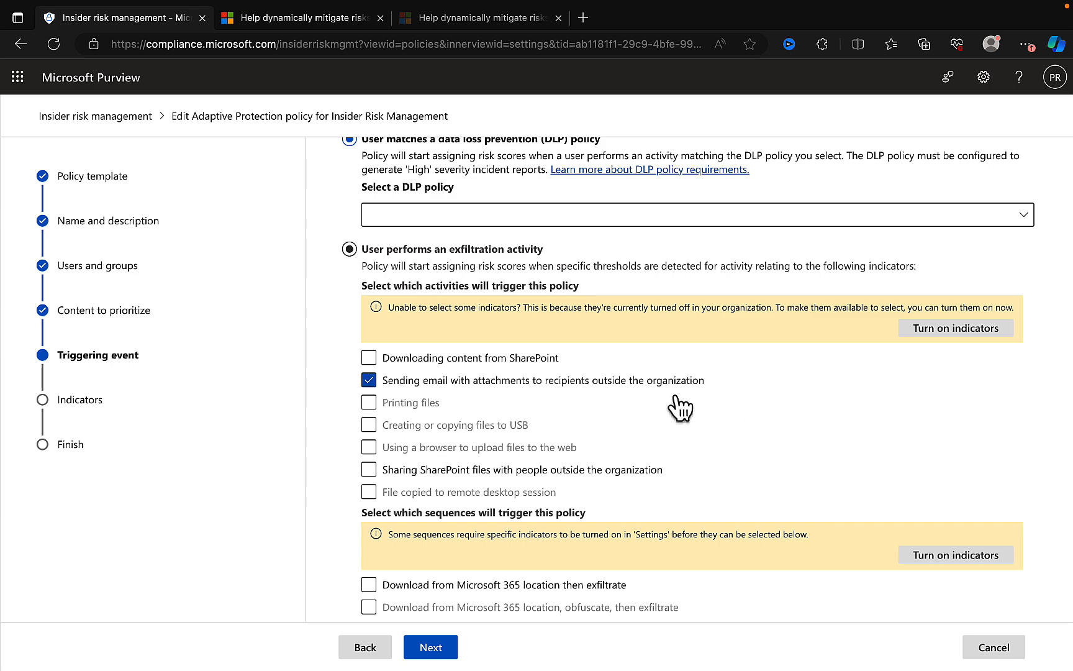
scroll(681, 398, "down", 1)
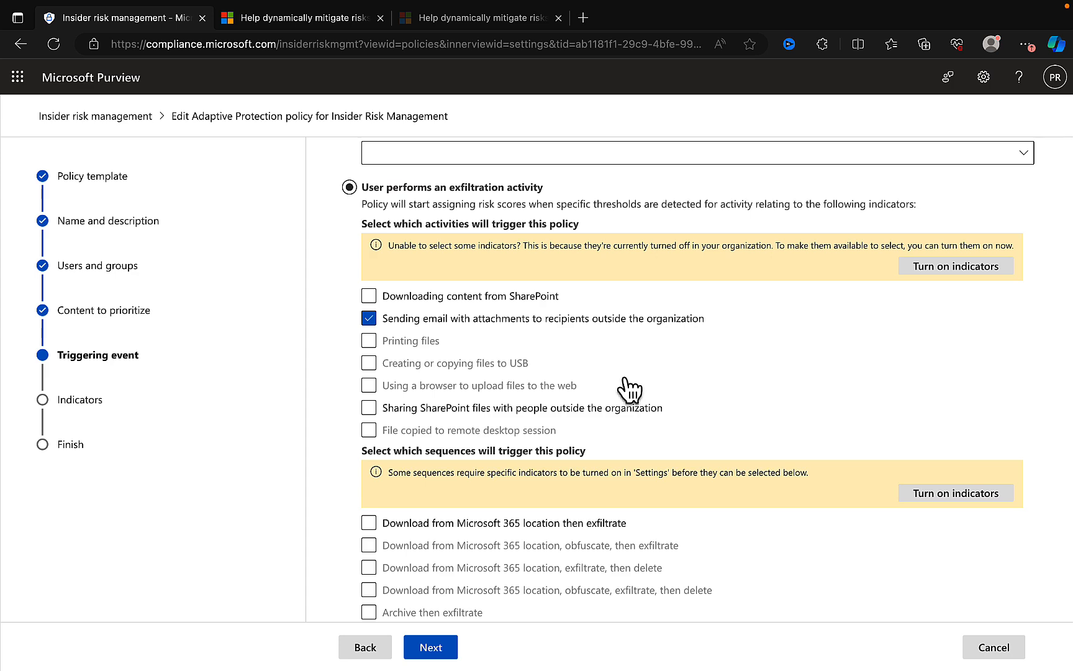
scroll(736, 391, "down", 3)
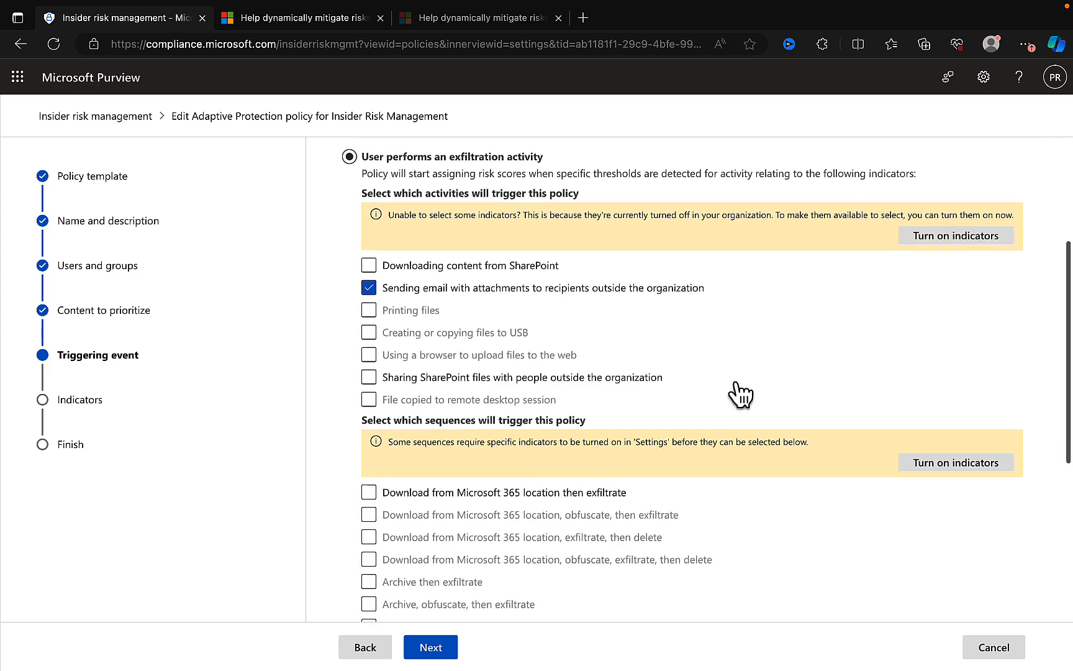
scroll(740, 389, "up", 1)
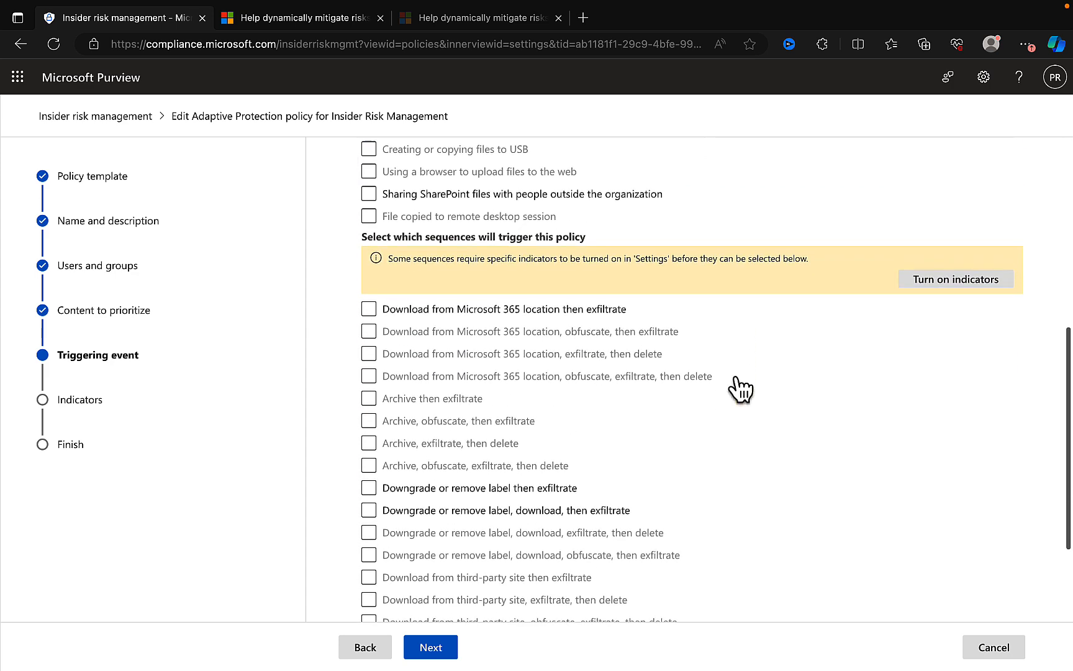
- Examine the sequences that can trigger the policy, including the ones for downgrading or removing a label and exfiltrating
scroll(740, 390, "down", 3)
left_click(749, 363)
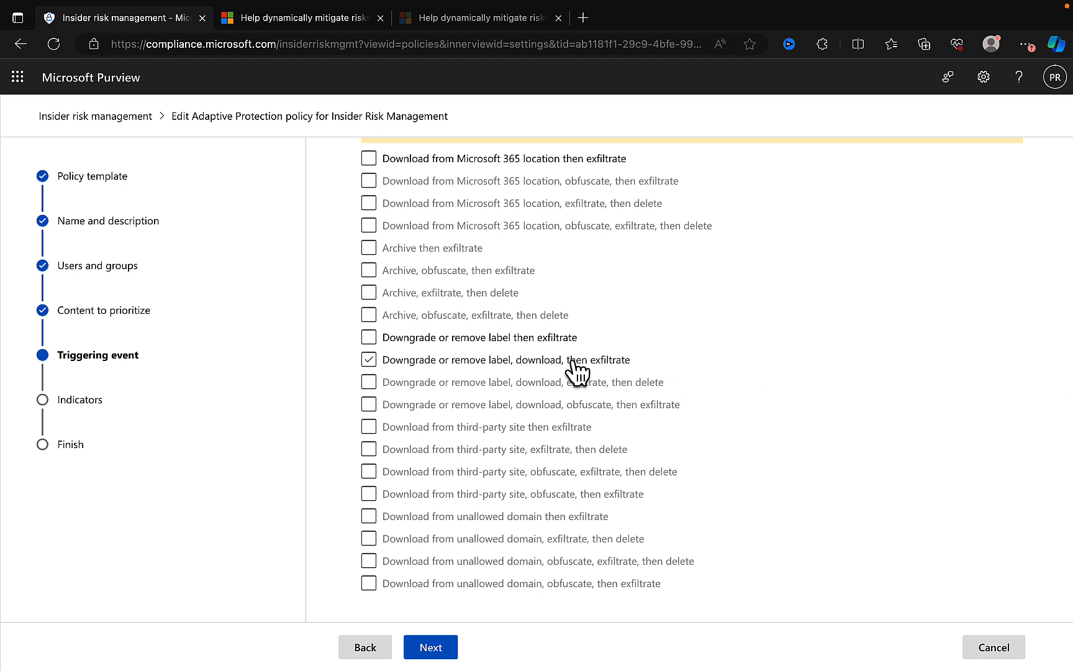
left_click(490, 340)
left_click(501, 341)
left_click(520, 362)
left_click(500, 368)
- Set the triggering event to "User performs an exfiltration activity" and continue to the trigger thresholds
scroll(712, 391, "up", 5)
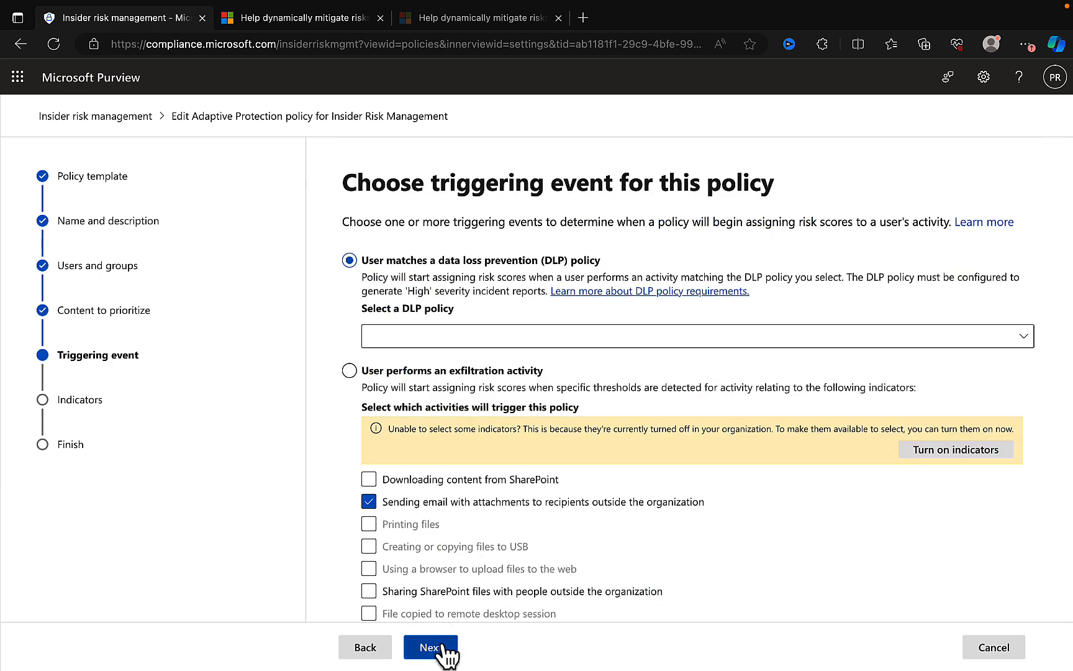
left_click(443, 647)
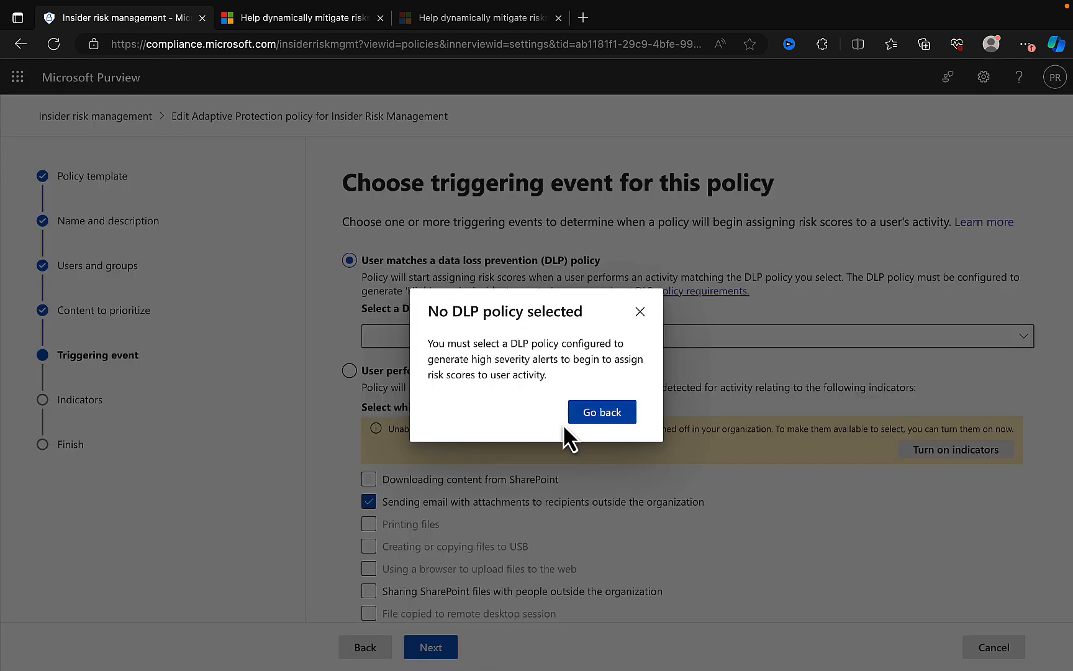
left_click(640, 312)
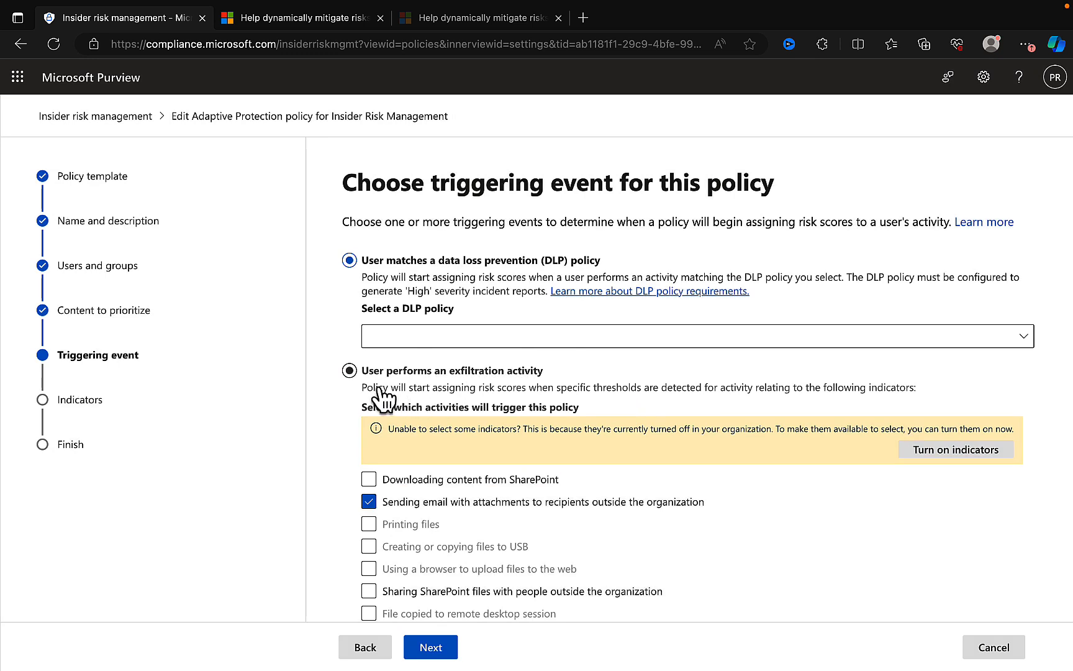
left_click(351, 373)
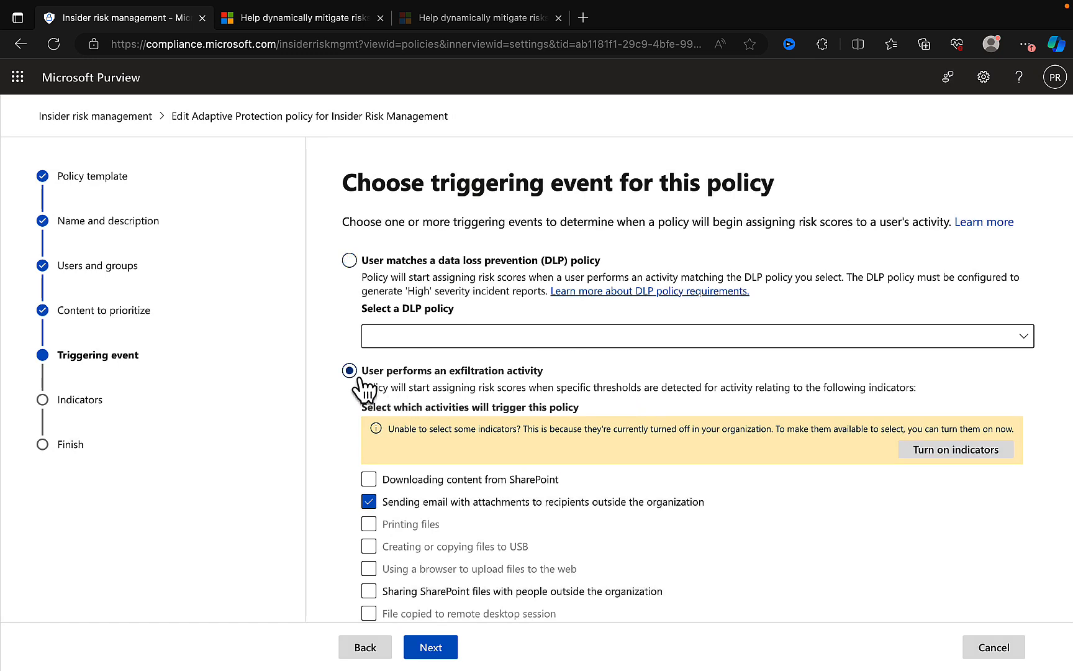
left_click(443, 647)
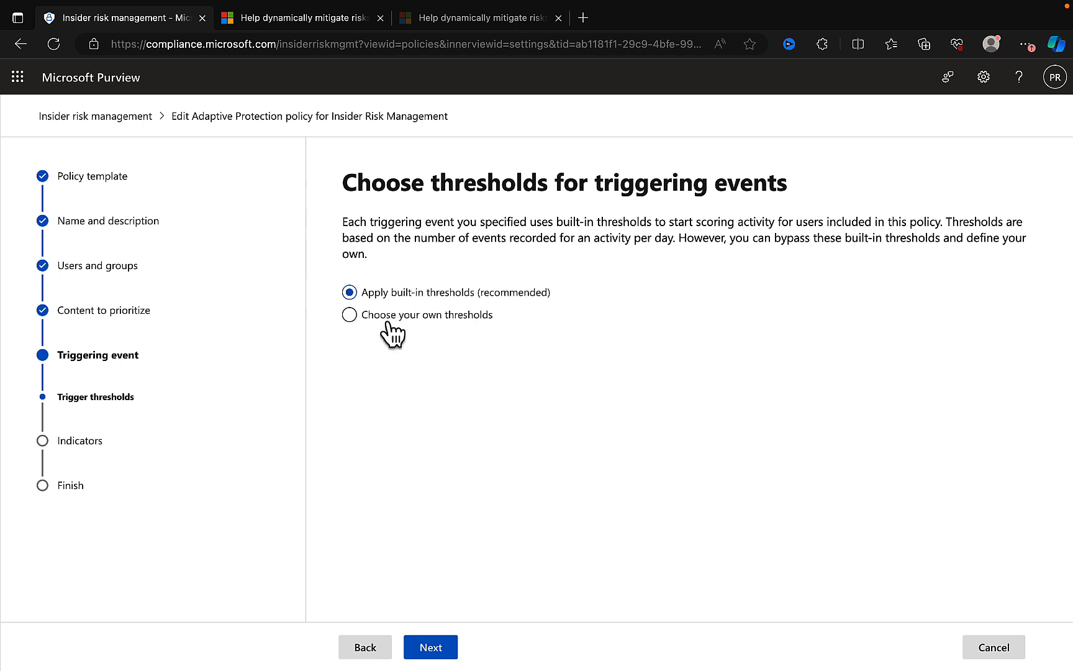
- Examine the custom trigger thresholds, return to the recommended built-in thresholds, and continue to the indicators
left_click(351, 317)
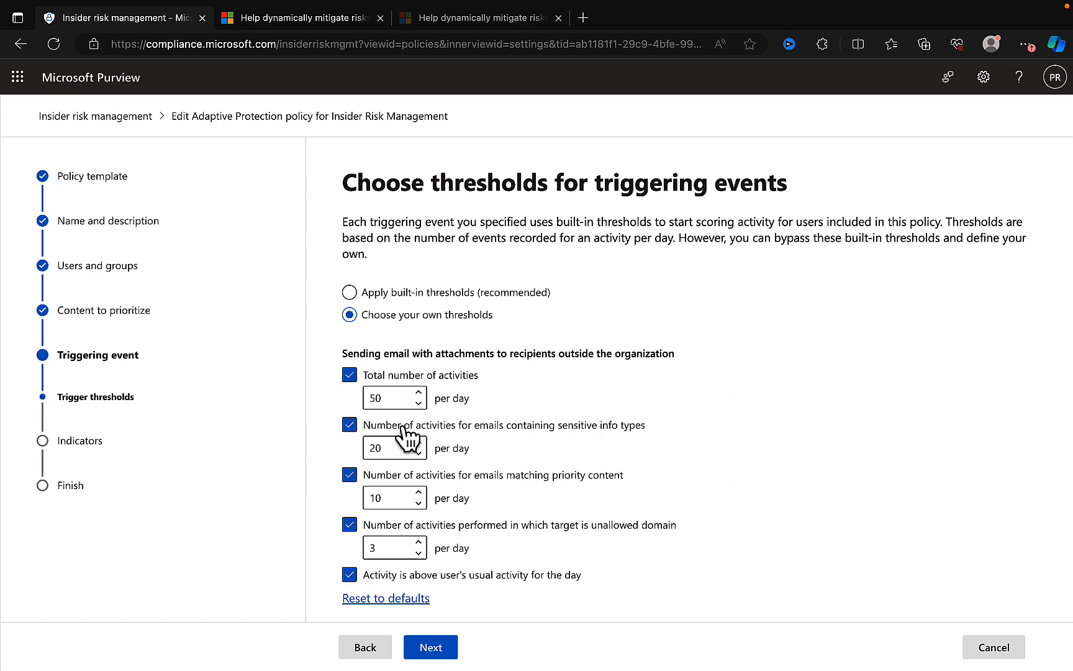
left_click(351, 293)
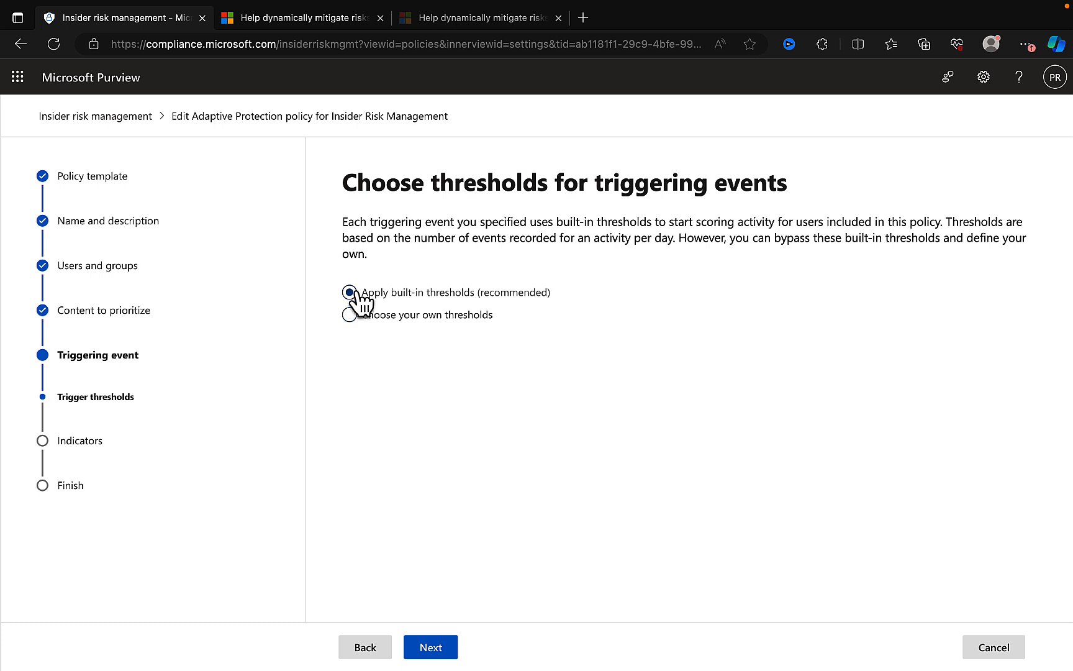
left_click(435, 651)
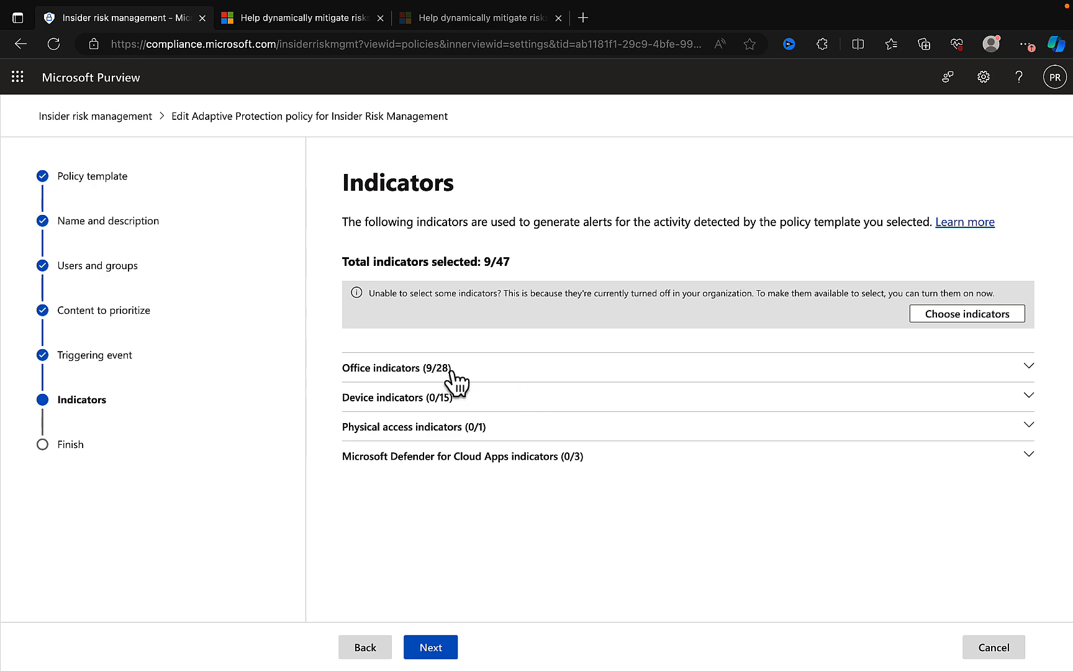
- Examine the Office, Device and Microsoft Defender for Cloud Apps indicators available to the Adaptive Protection policy
left_click(472, 369)
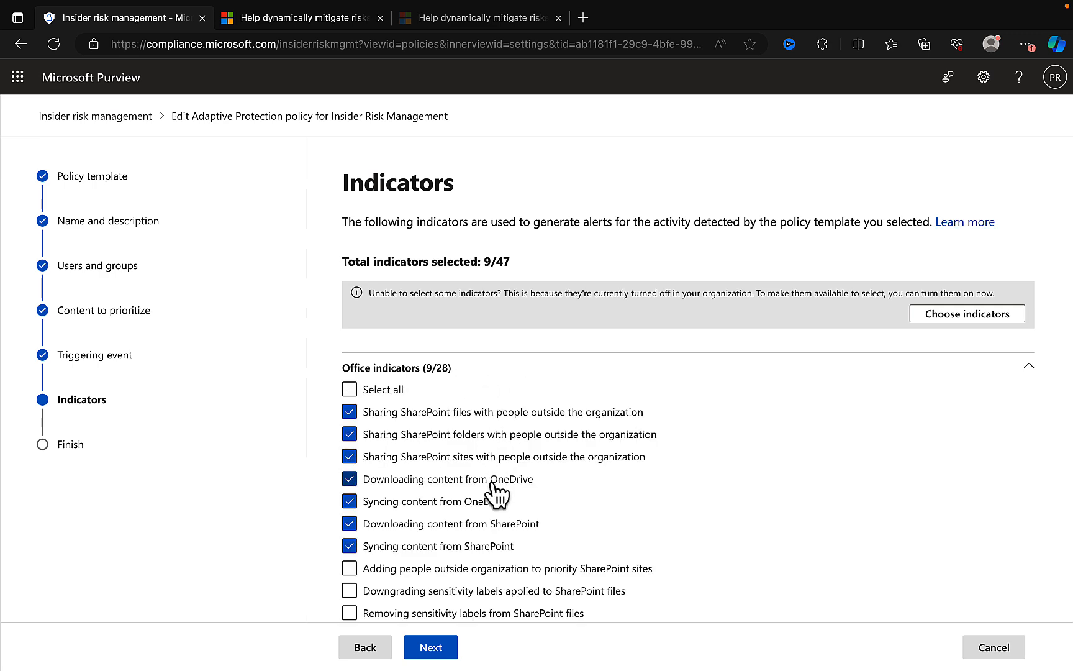
scroll(496, 497, "down", 2)
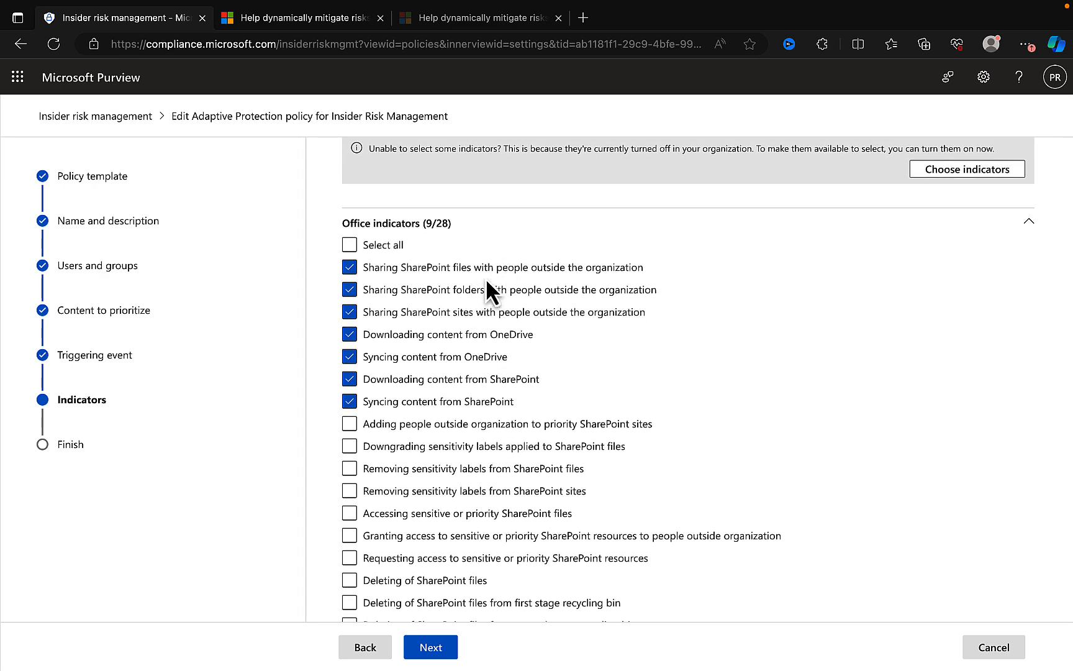
scroll(636, 434, "down", 3)
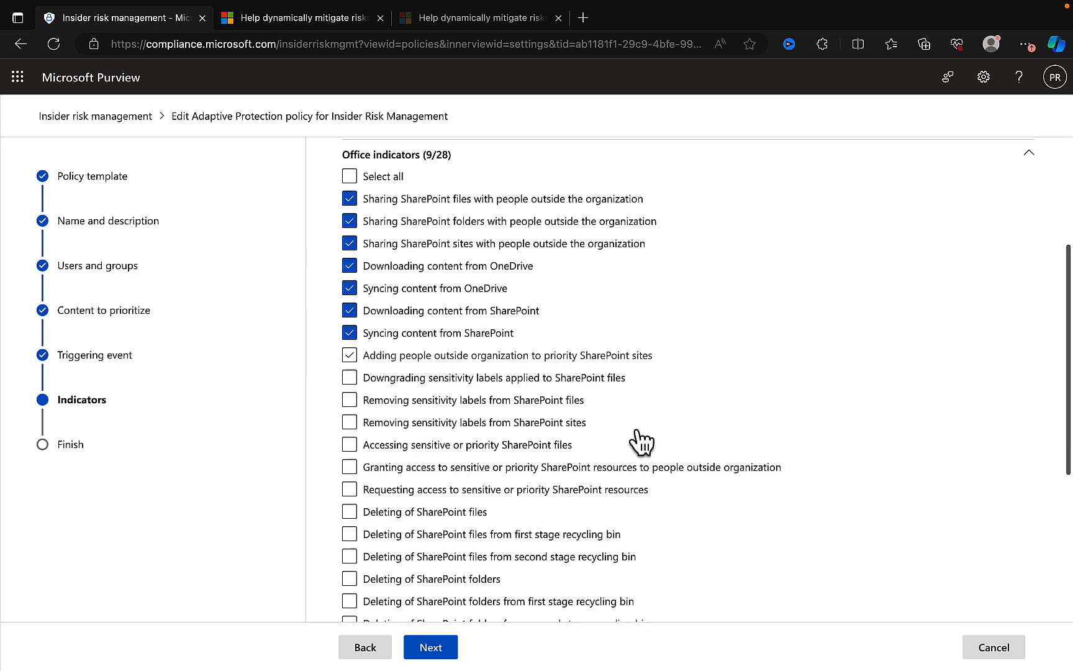
scroll(635, 427, "down", 2)
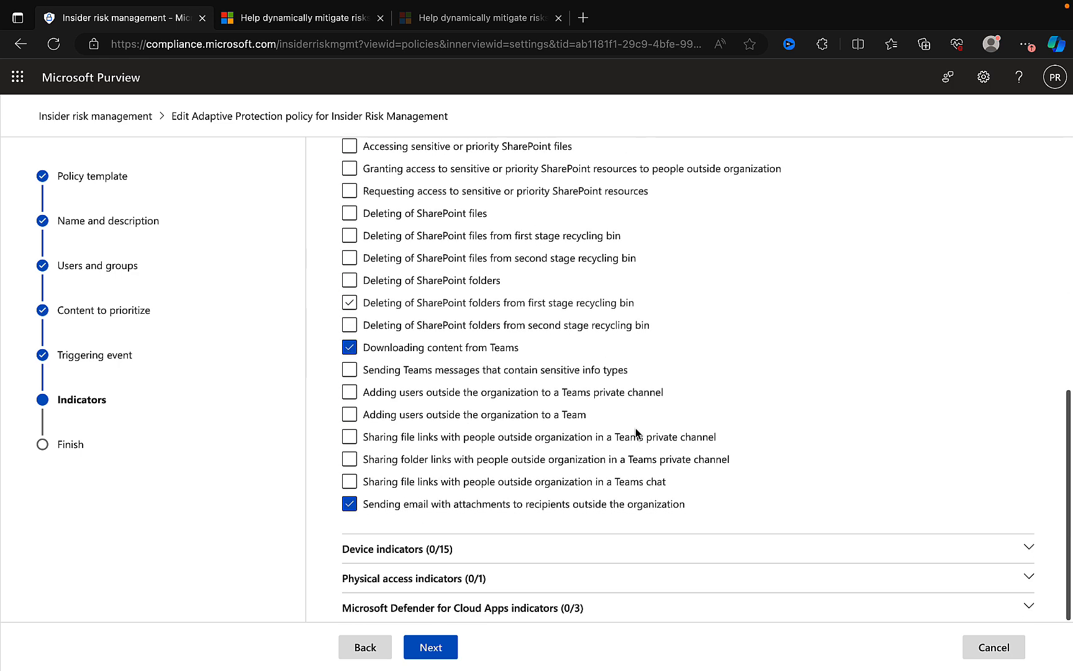
left_click(500, 549)
scroll(529, 441, "down", 5)
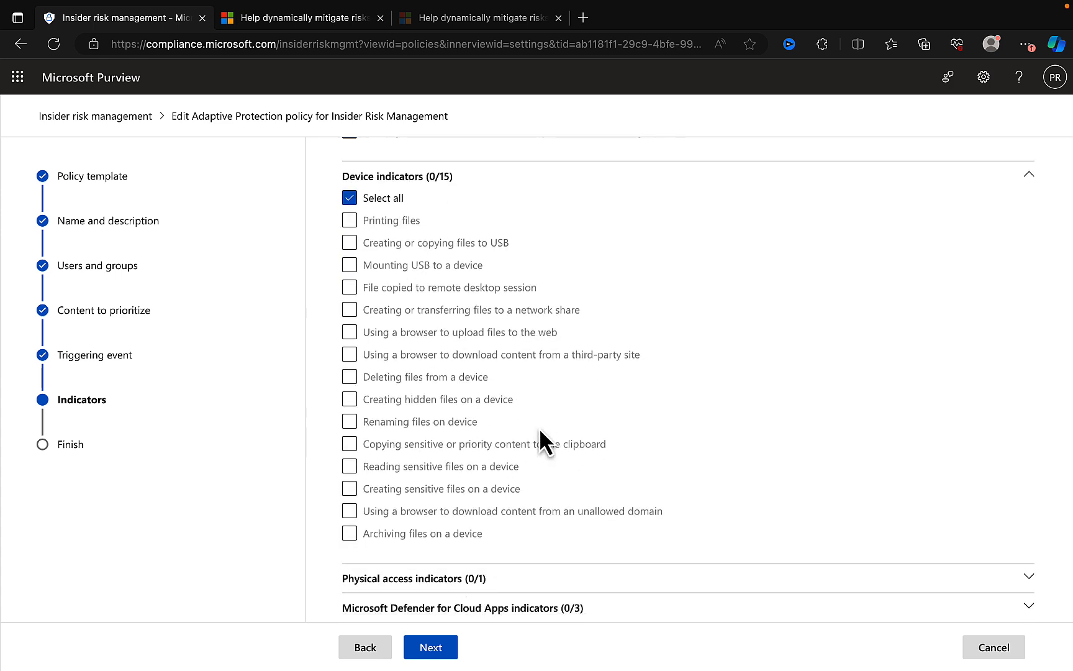
left_click(574, 608)
scroll(567, 436, "down", 2)
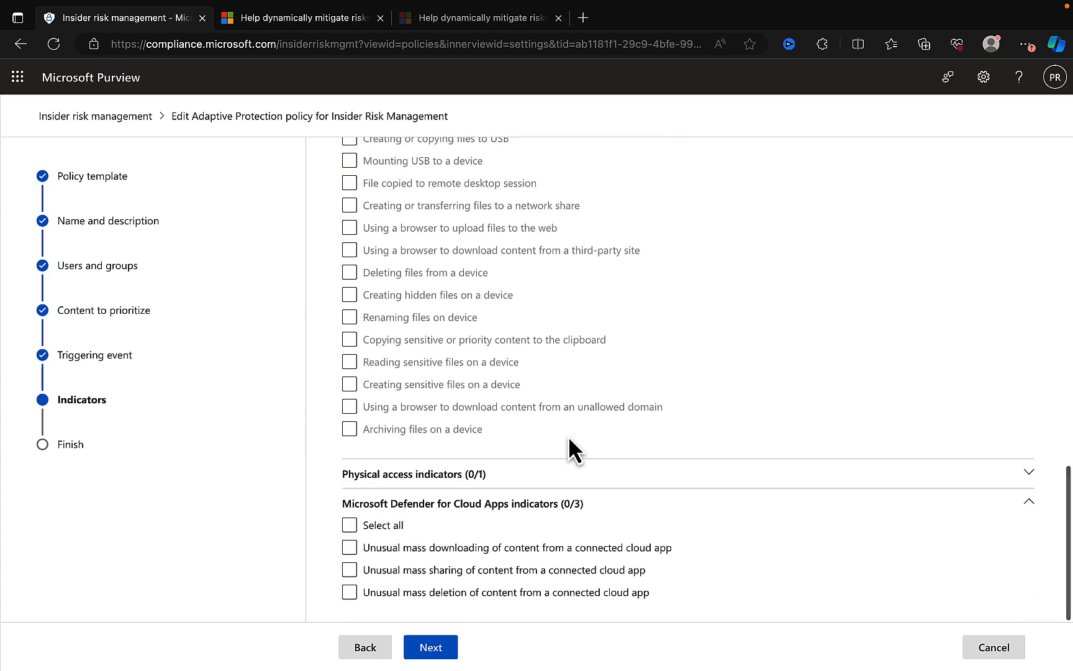
- Examine the sequence, cumulative exfiltration and risk score booster detection options, and continue past the indicator threshold types to the settings review
left_click(439, 648)
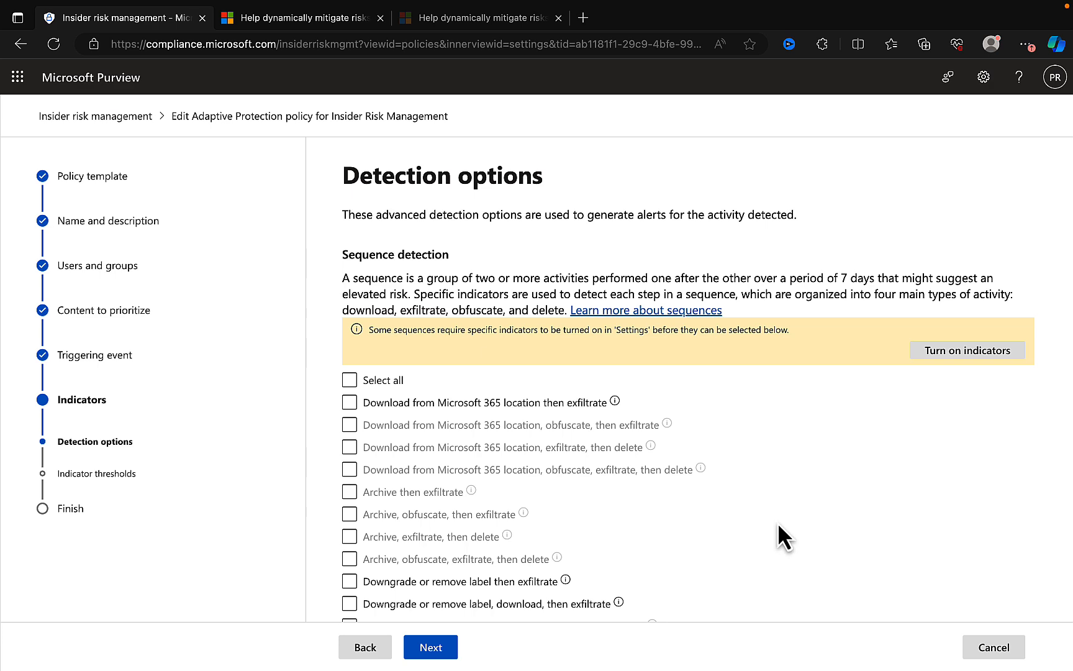
scroll(783, 502, "down", 2)
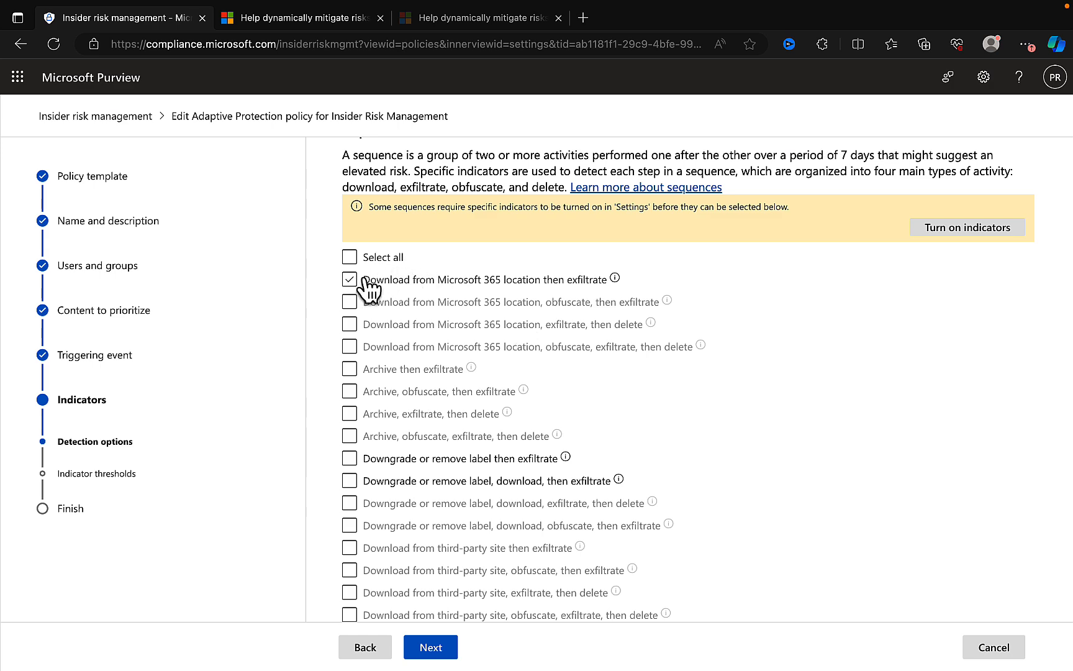
mouse_move(375, 292)
scroll(725, 433, "down", 7)
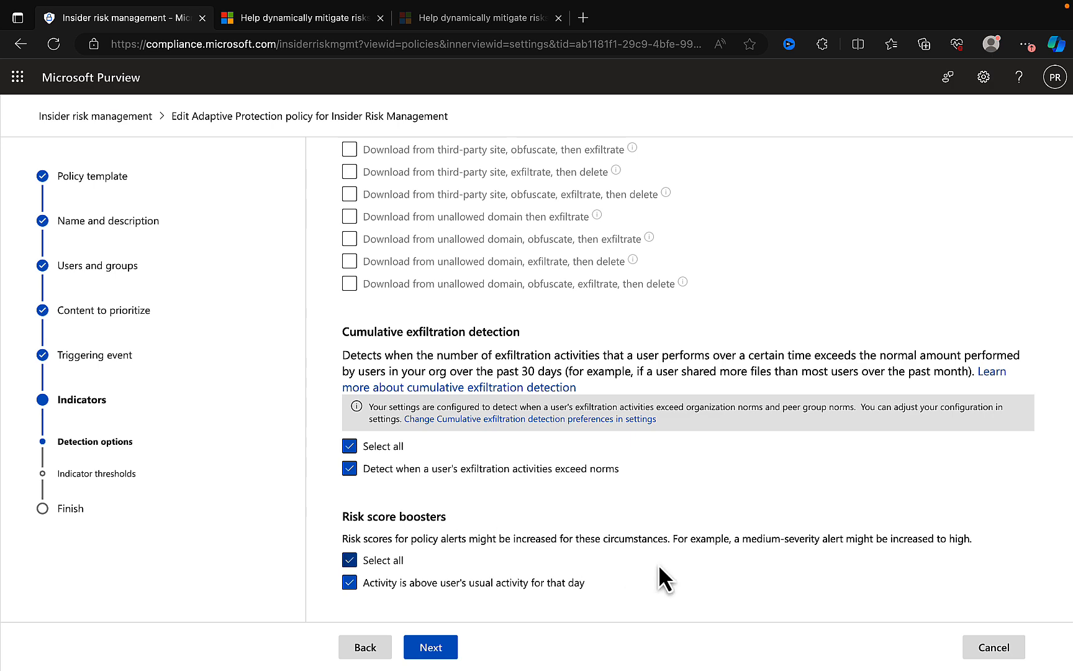
left_click(452, 646)
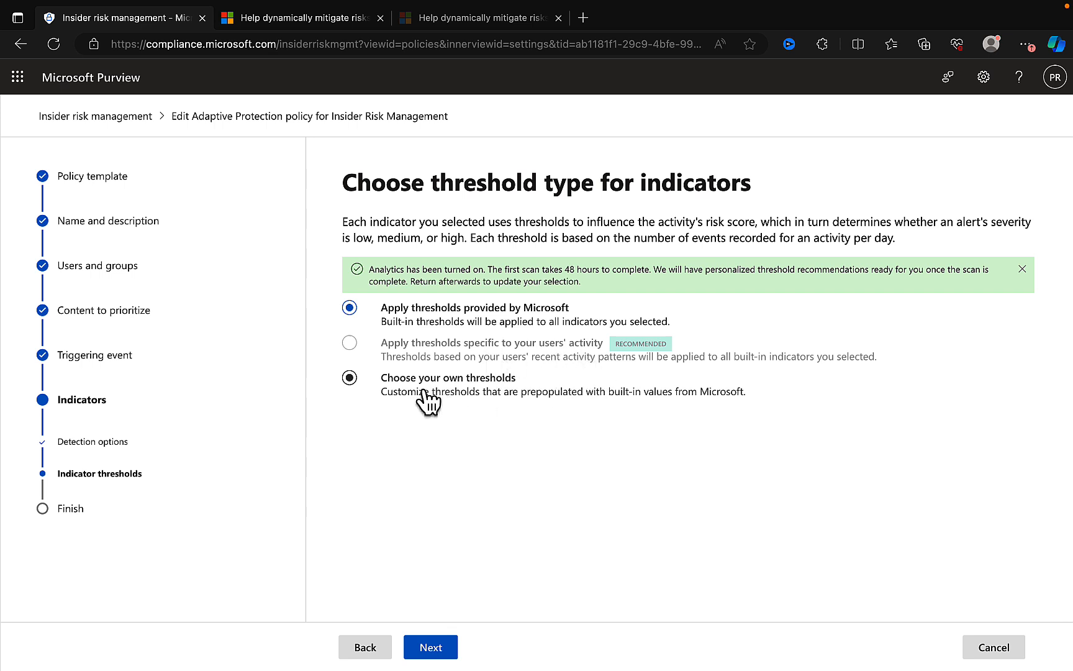
left_click(434, 647)
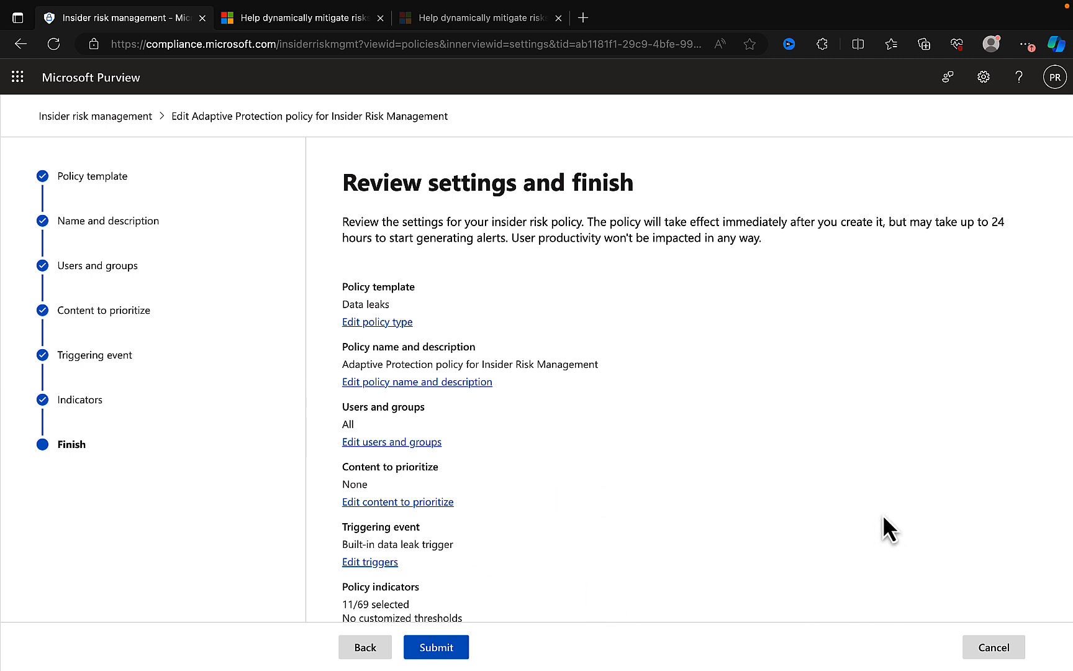
- Cancel editing the Adaptive Protection policy without submitting it, and deselect it in the policy list
left_click(997, 646)
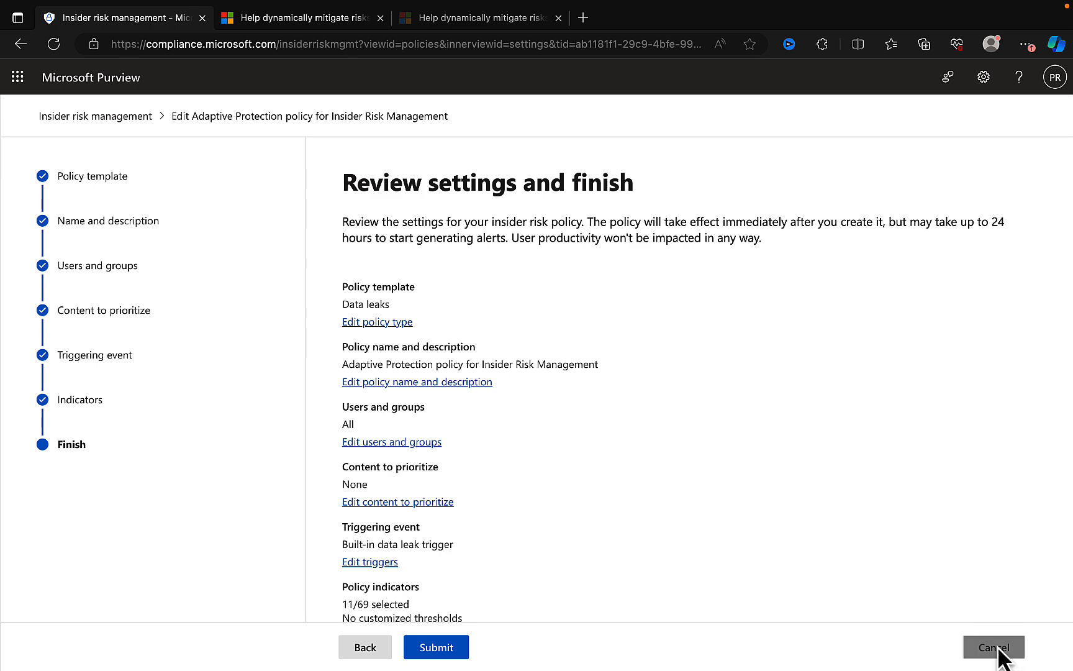
left_click(533, 401)
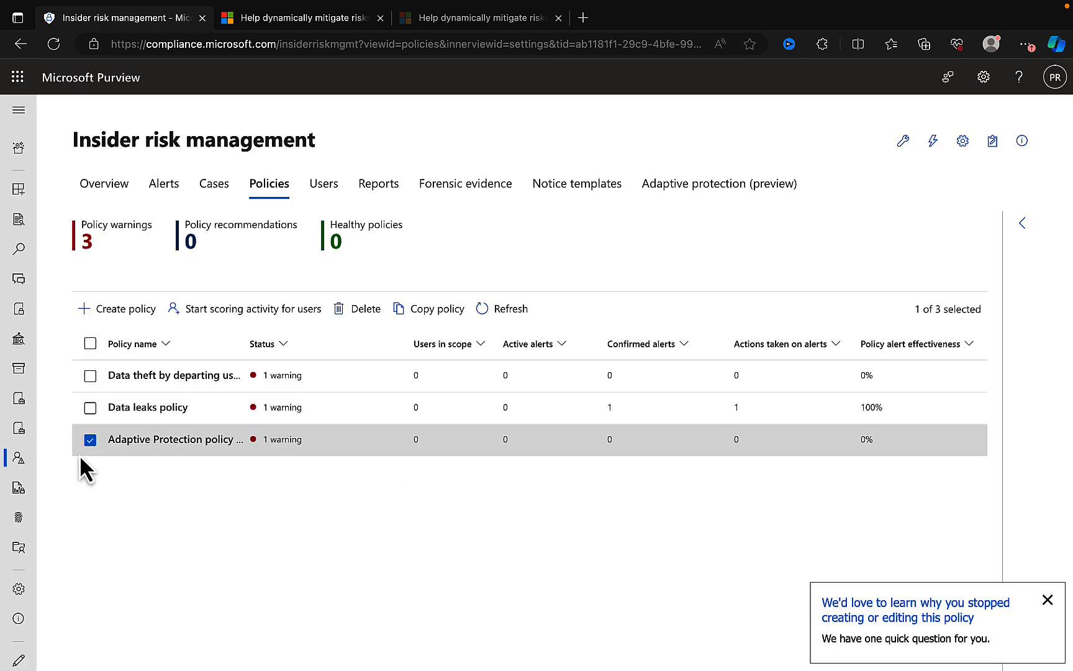
left_click(90, 440)
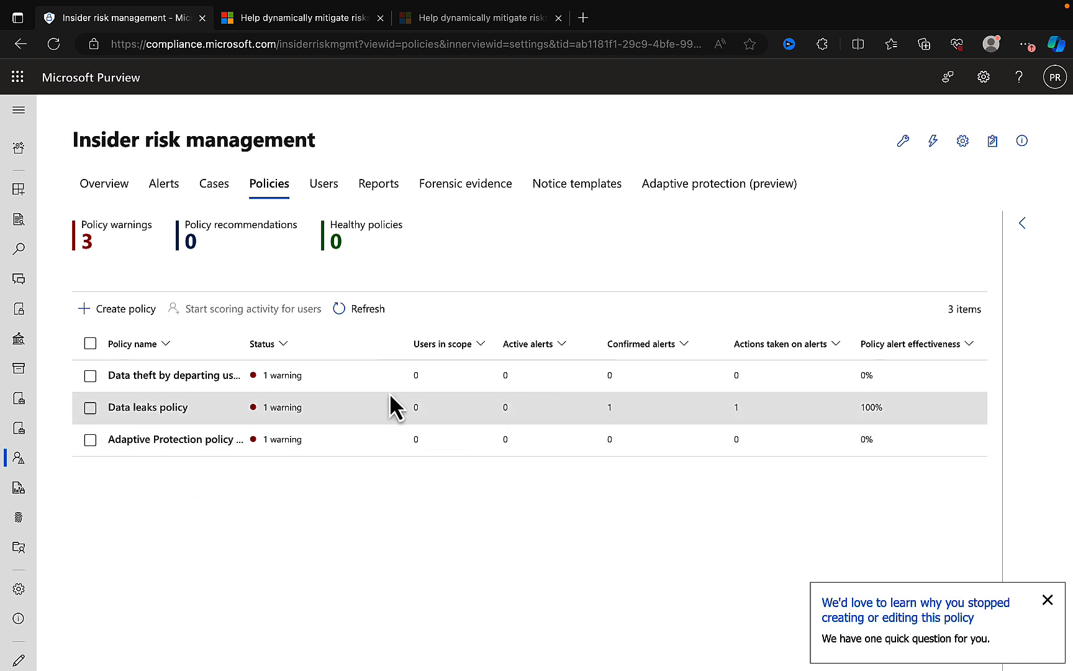